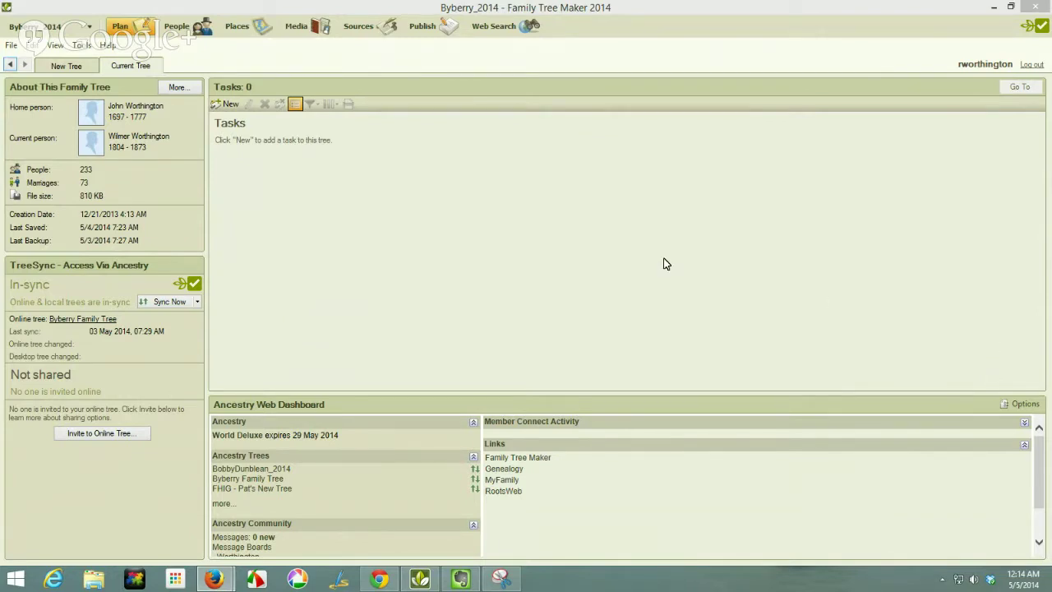
# - Open the Places workspace and compare the people associated with the differently spelled Buckingham, Bucks County place entries
pyautogui.click(237, 26)
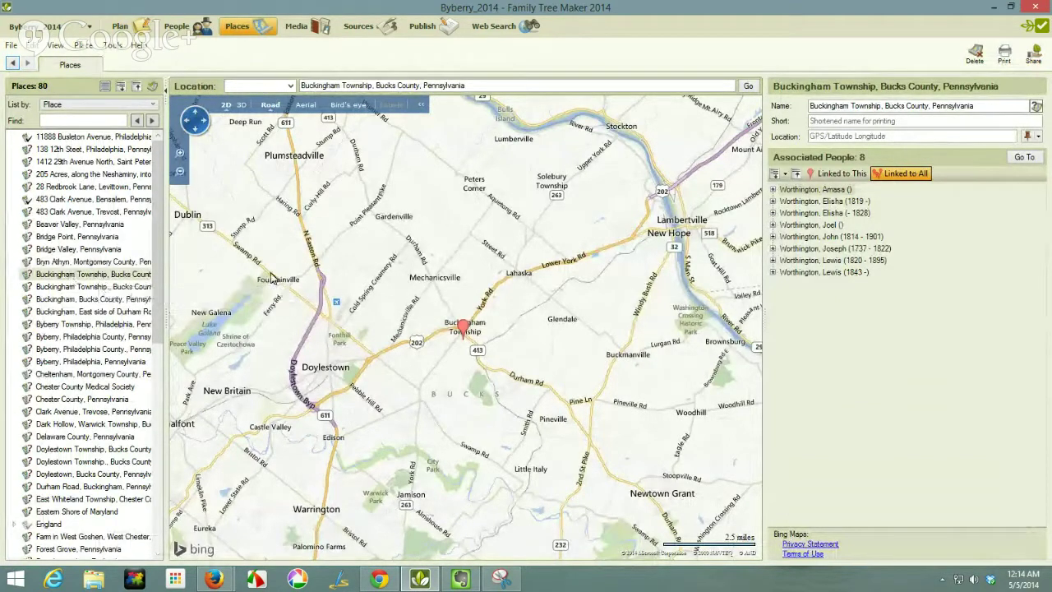
pyautogui.click(67, 288)
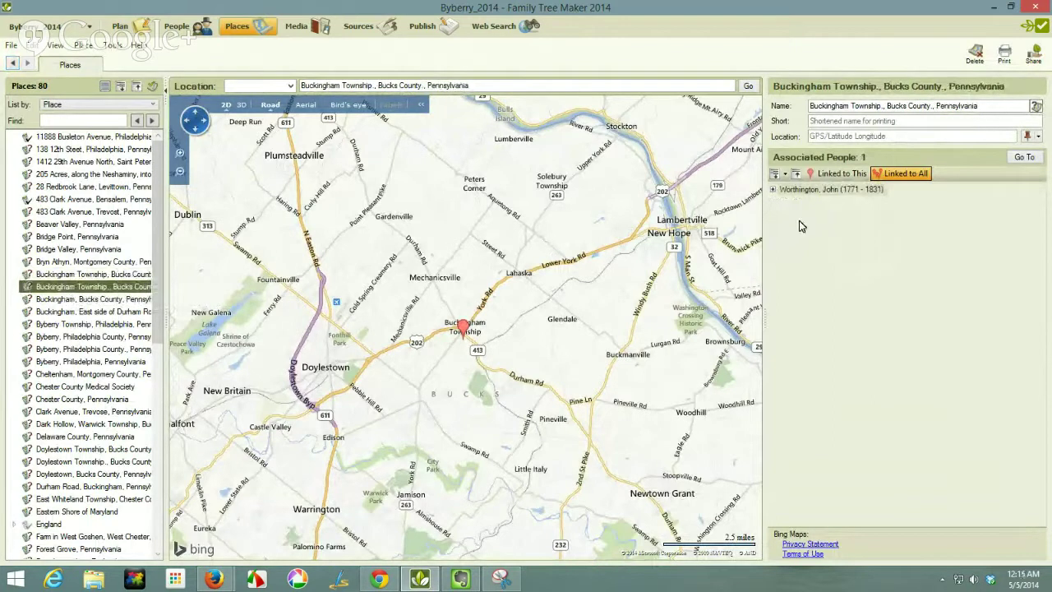
pyautogui.click(69, 301)
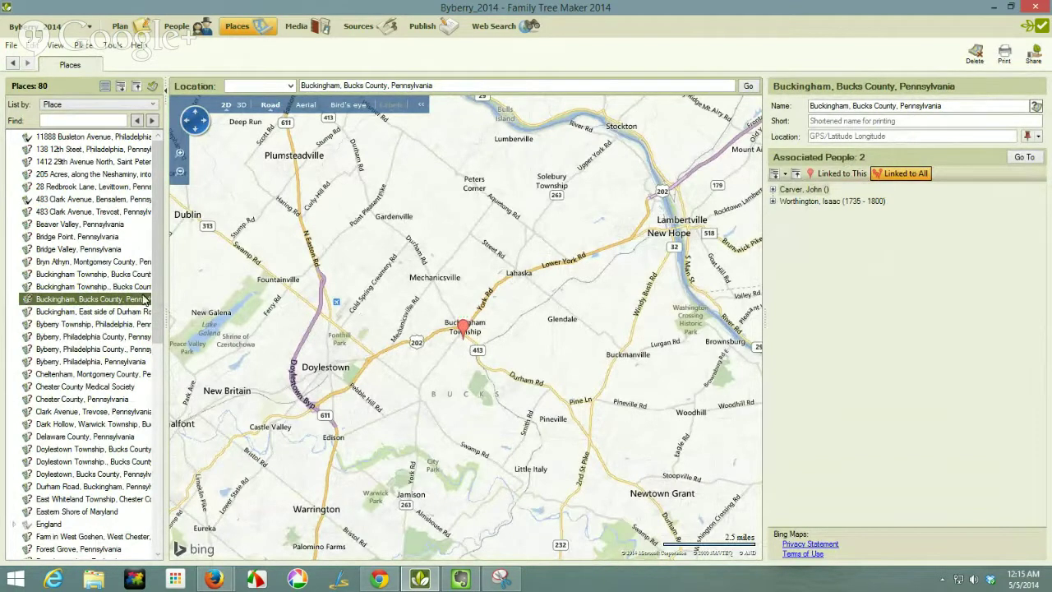
pyautogui.click(110, 288)
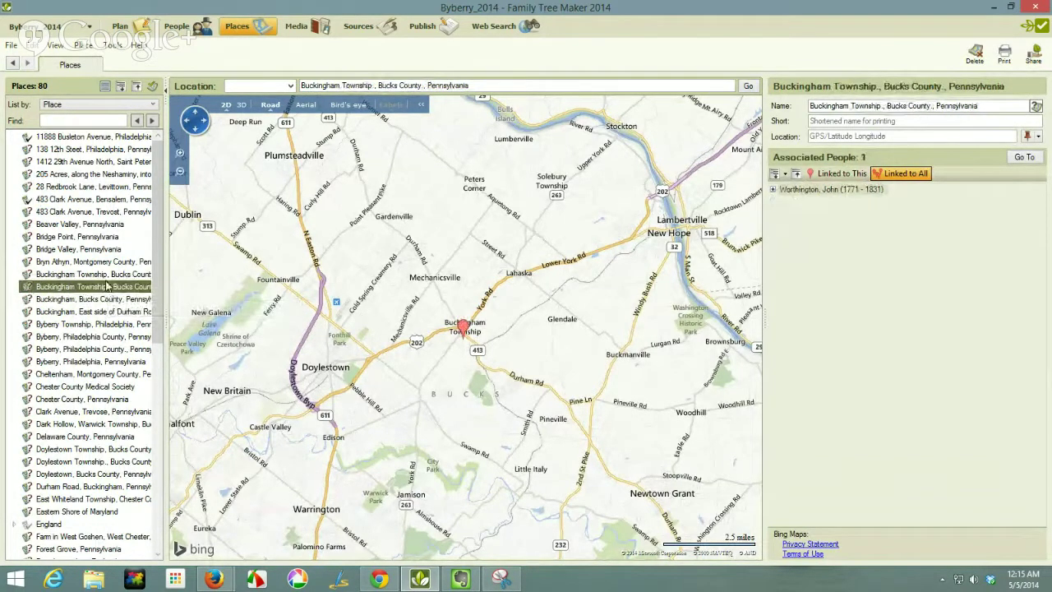
# - Resolve the place "Buckingham Township, Bucks County, Pennsylvania" by replacing it with the suggested name "Buckingham, Bucks, Pennsylvania, USA"
pyautogui.click(107, 275)
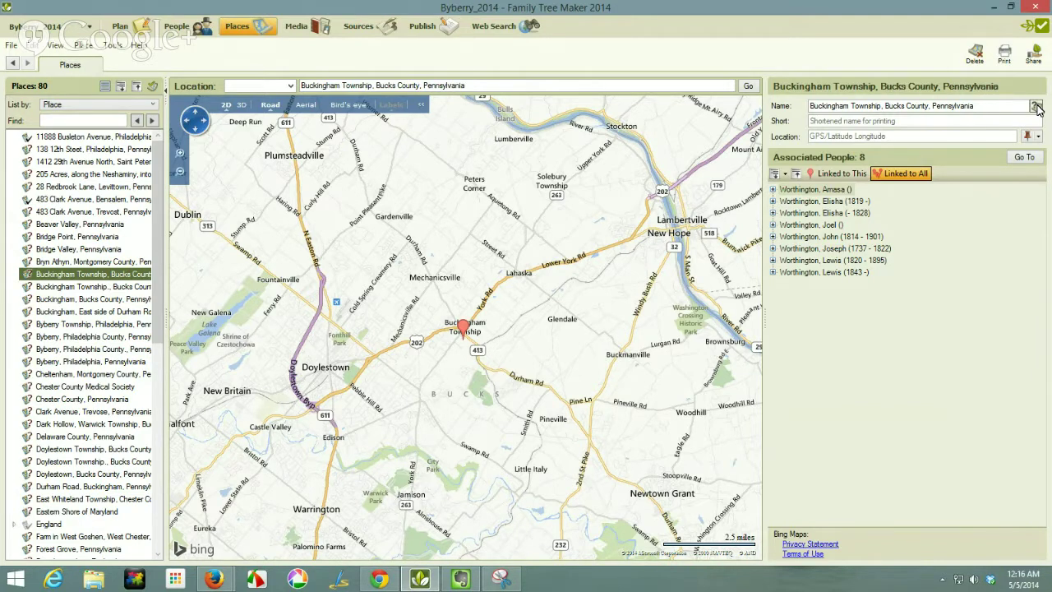
pyautogui.click(1037, 107)
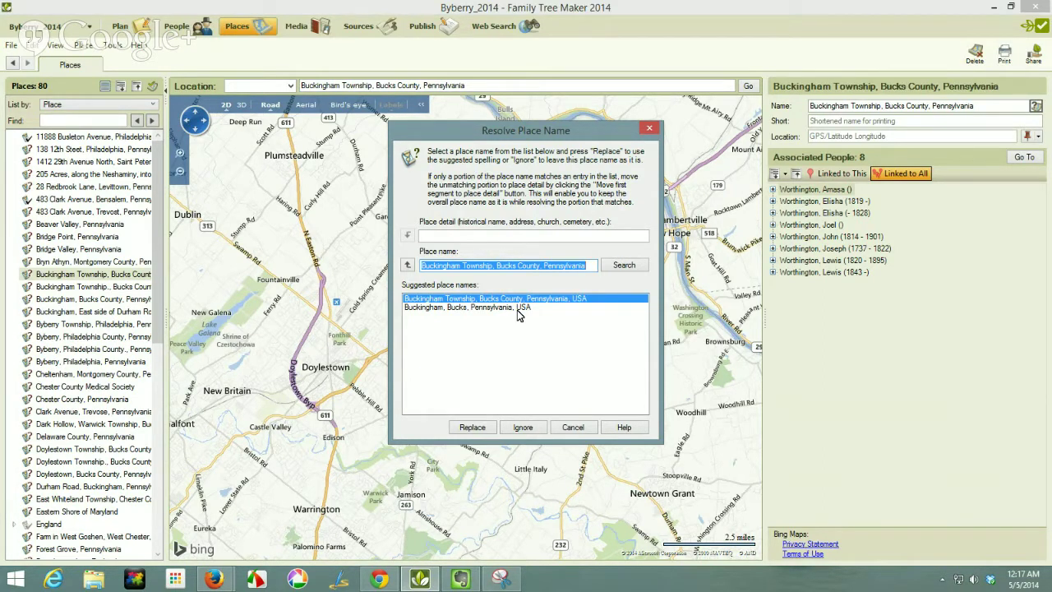
pyautogui.click(518, 308)
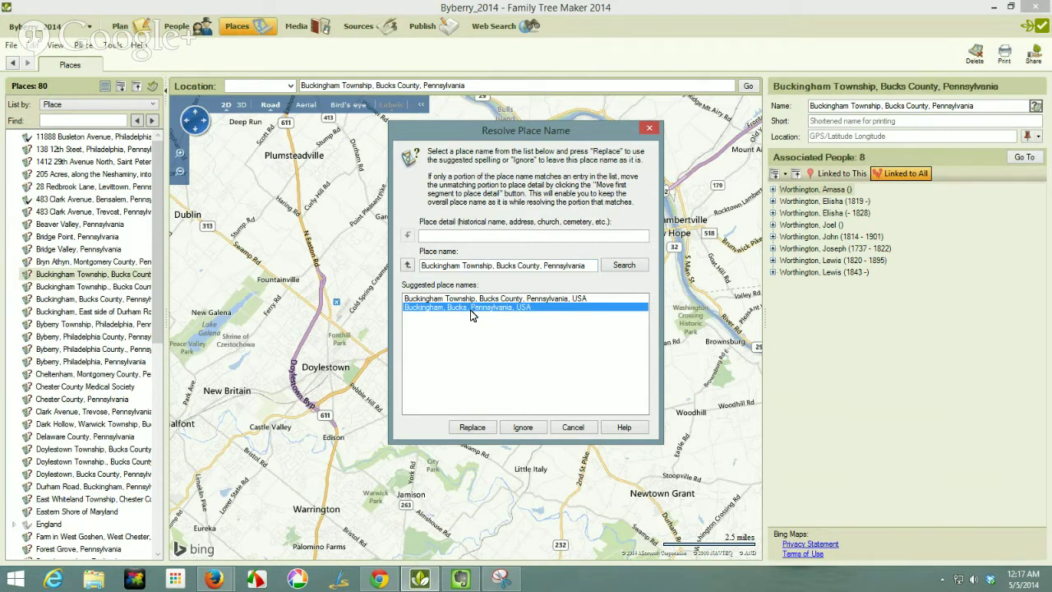
pyautogui.click(472, 428)
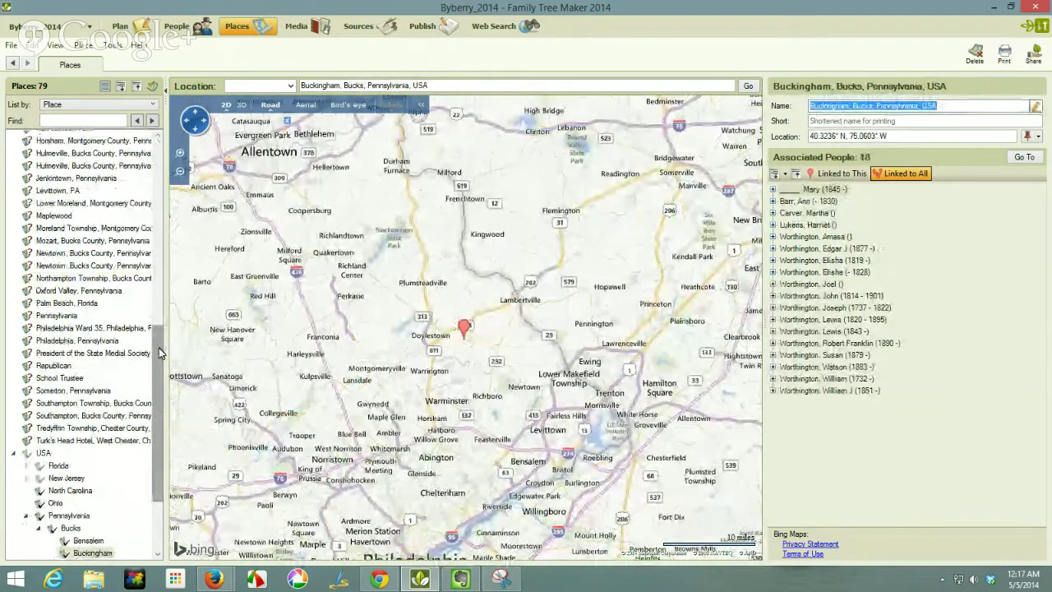
# - Replace the unresolved place "Buckingham, Bucks County, Pennsylvania" with the suggested "Buckingham, Bucks, Pennsylvania, USA"
pyautogui.moveTo(162, 352); pyautogui.dragTo(202, 162)
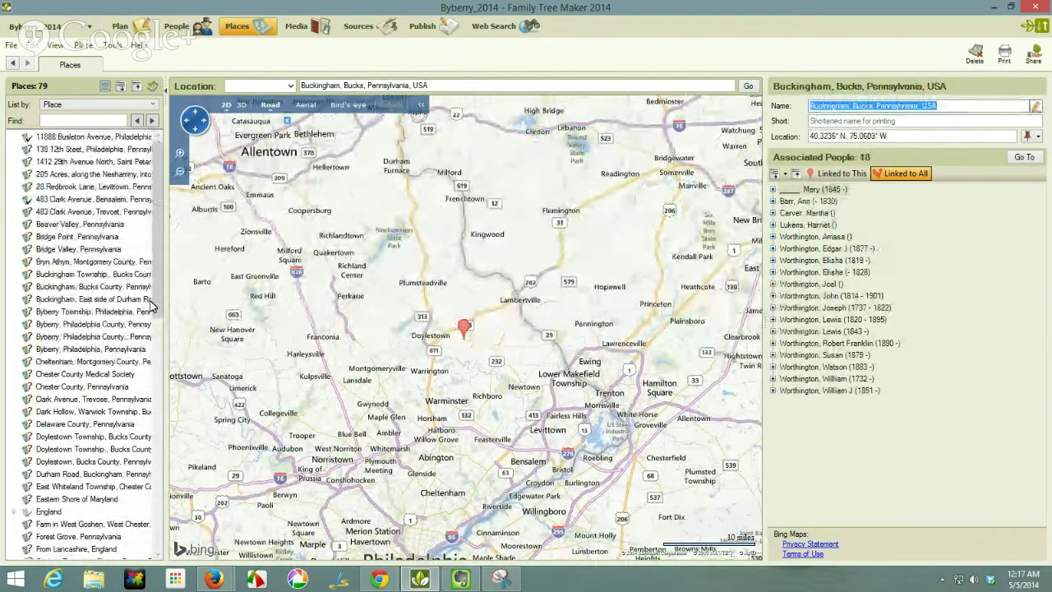
pyautogui.click(99, 288)
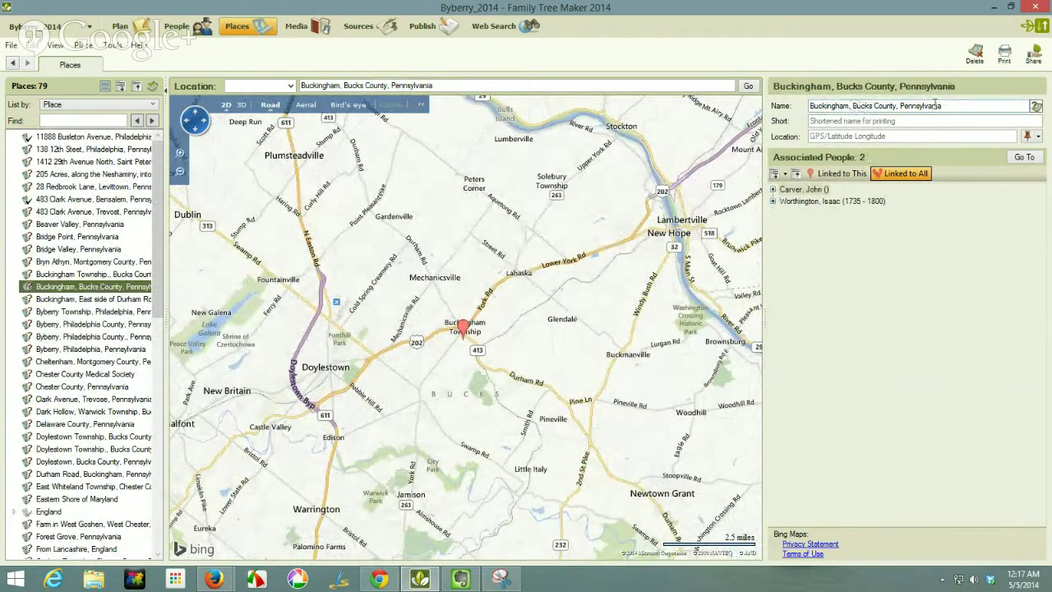
pyautogui.click(1036, 107)
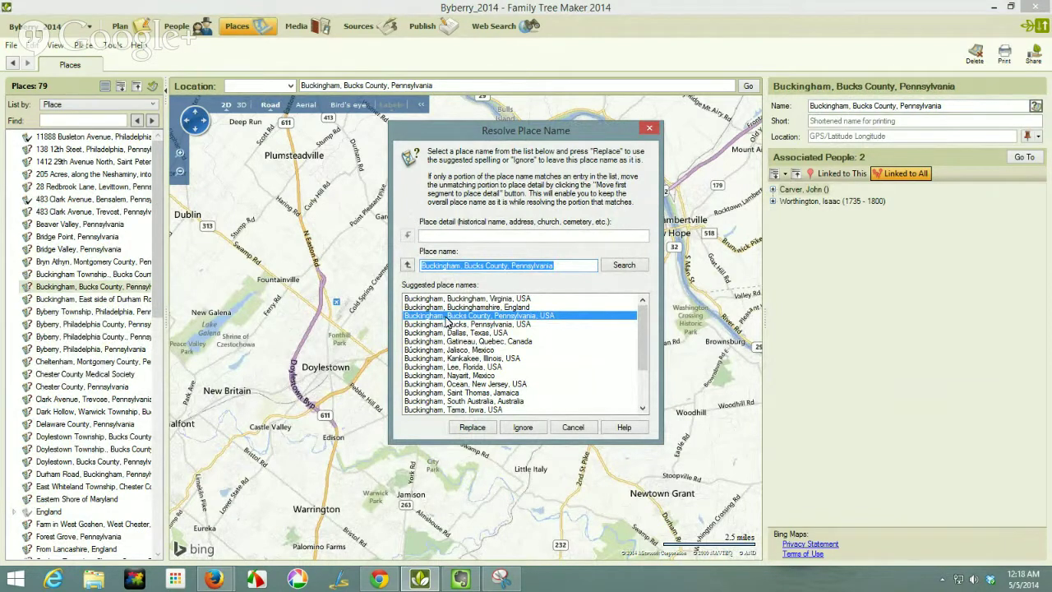
pyautogui.click(466, 326)
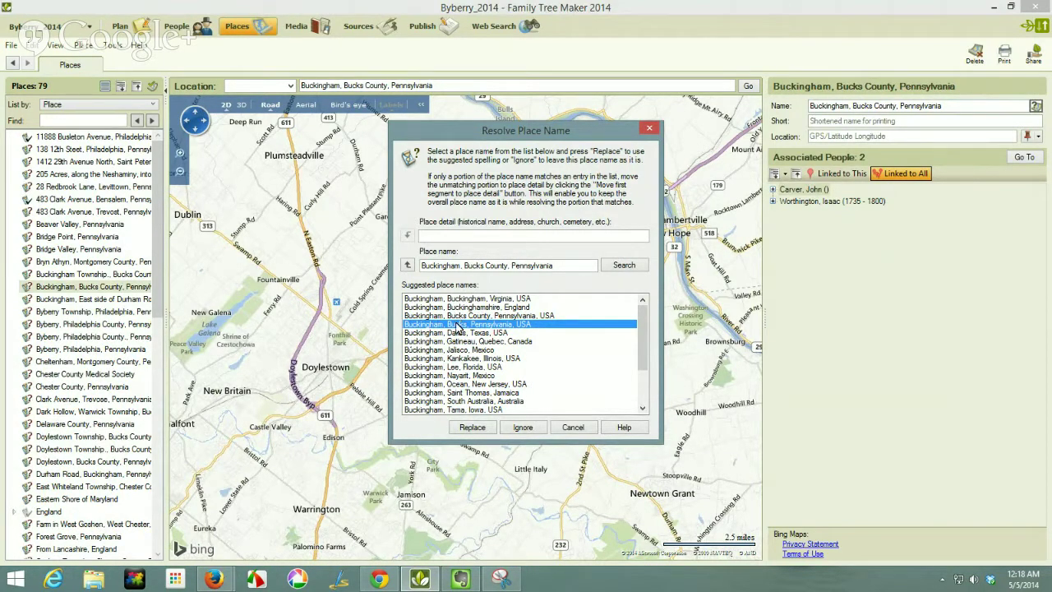
pyautogui.click(472, 427)
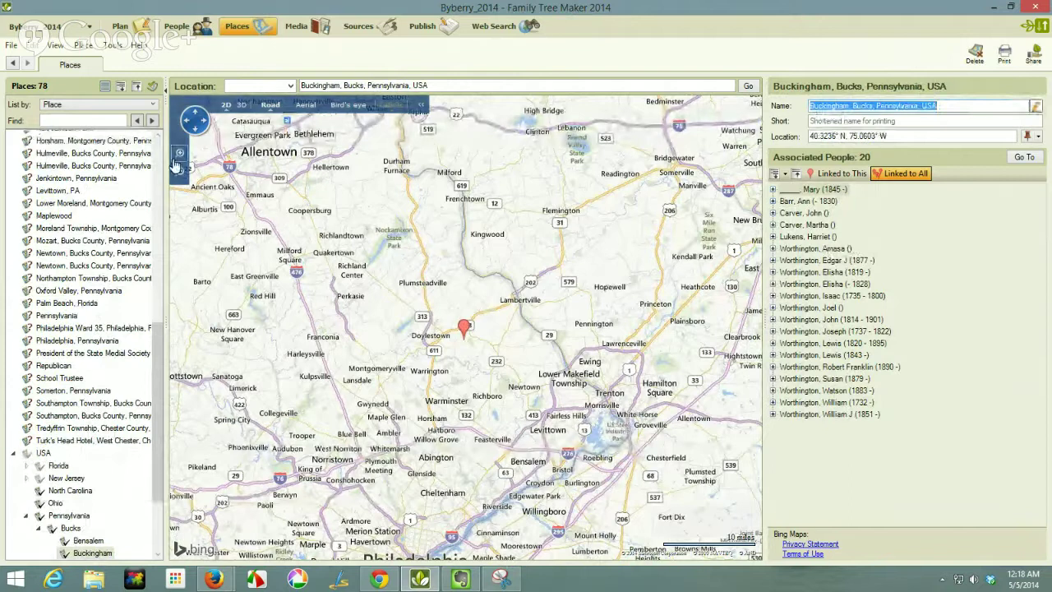
# - Resolve the misspelled "Buckingham Township., Bucks County., Pennsylvania" entry to "Buckingham, Bucks, Pennsylvania, USA"
pyautogui.scroll(10, 155, 154)
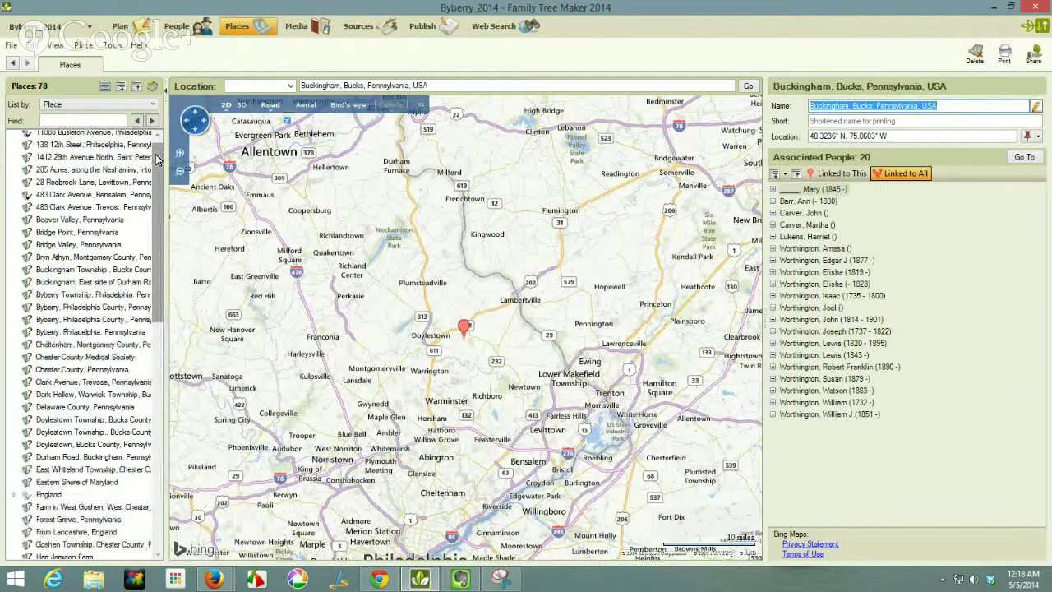
pyautogui.click(104, 271)
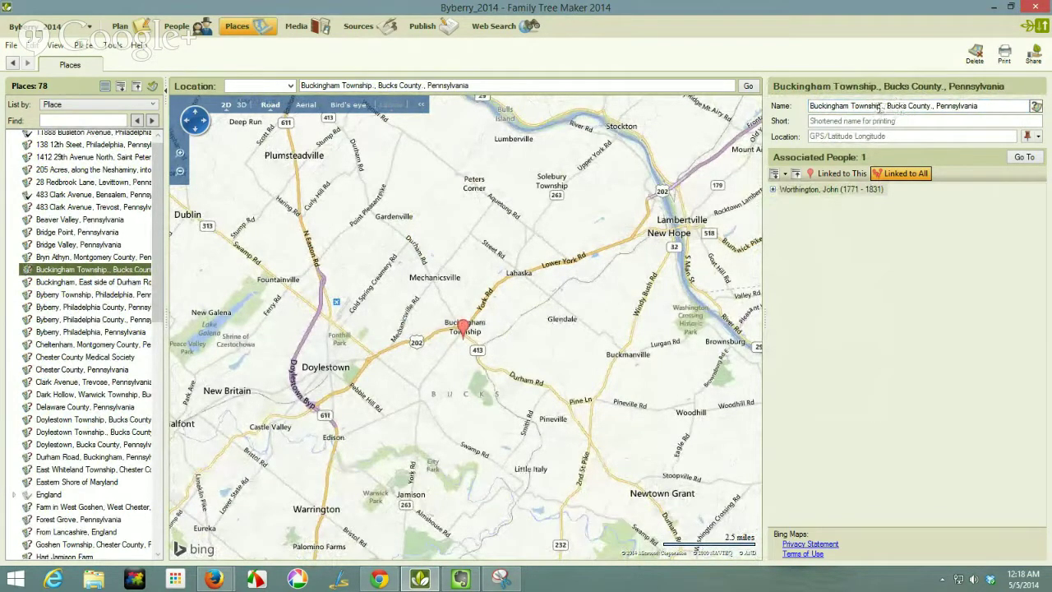
pyautogui.click(1036, 108)
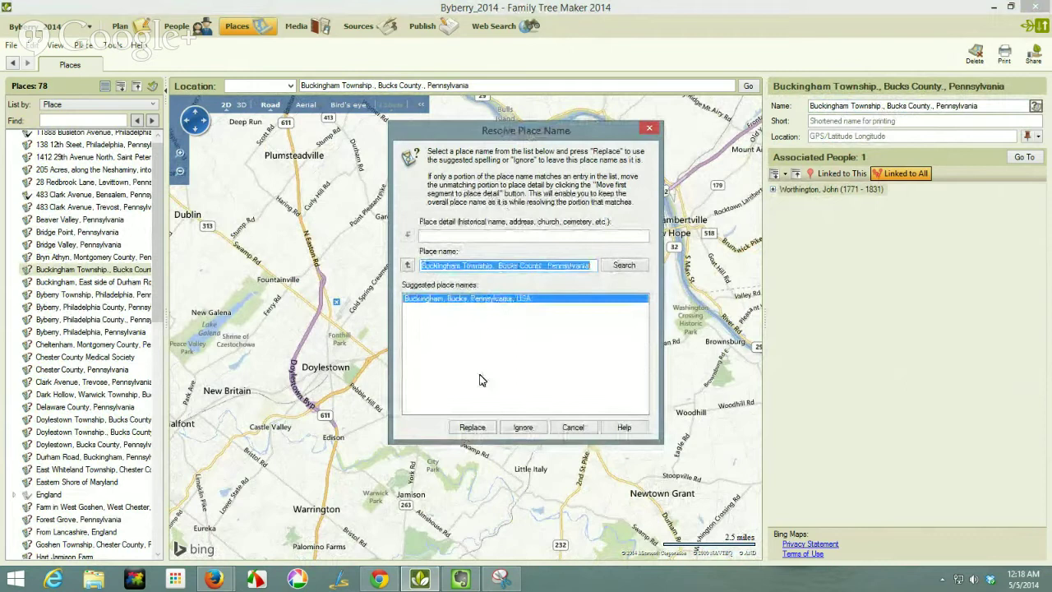
pyautogui.click(473, 428)
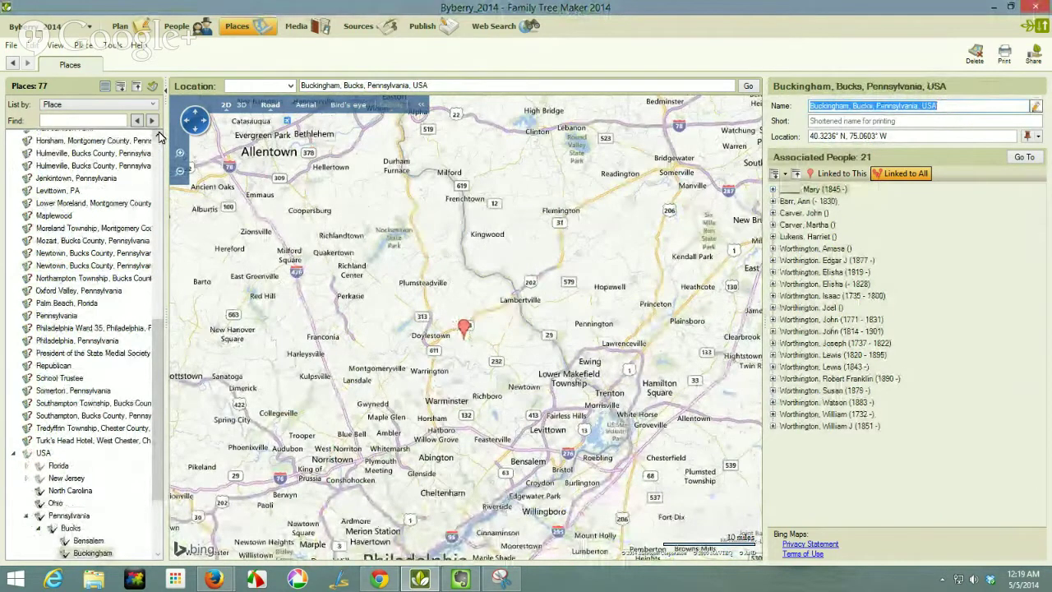
# - Open place name resolution for the unresolved Levittown street-address entry near the start of the places list
pyautogui.scroll(1, 158, 131)
pyautogui.scroll(5, 158, 135)
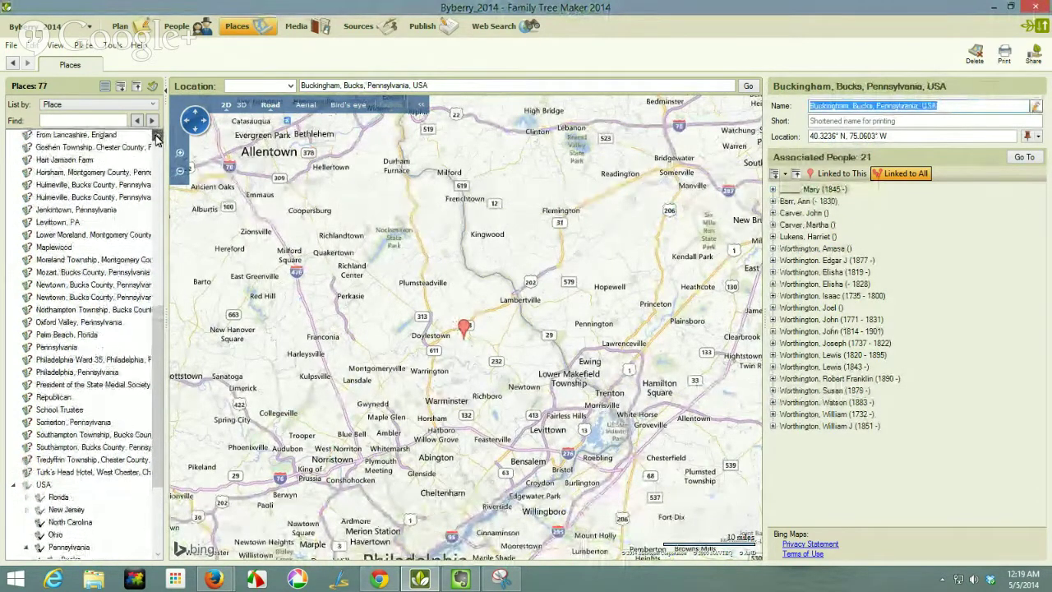
pyautogui.scroll(10, 158, 138)
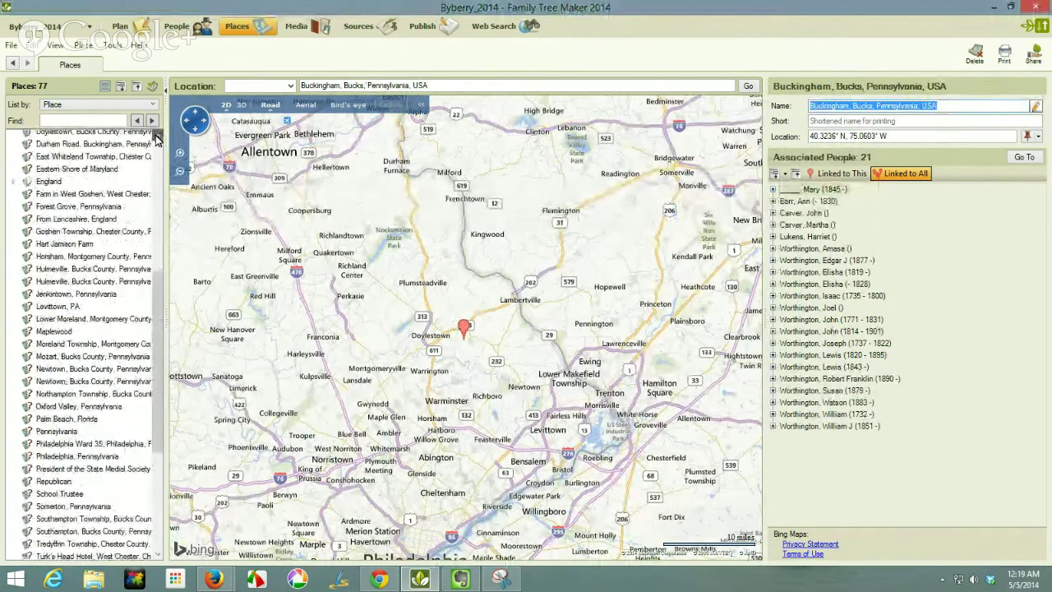
pyautogui.scroll(4, 158, 140)
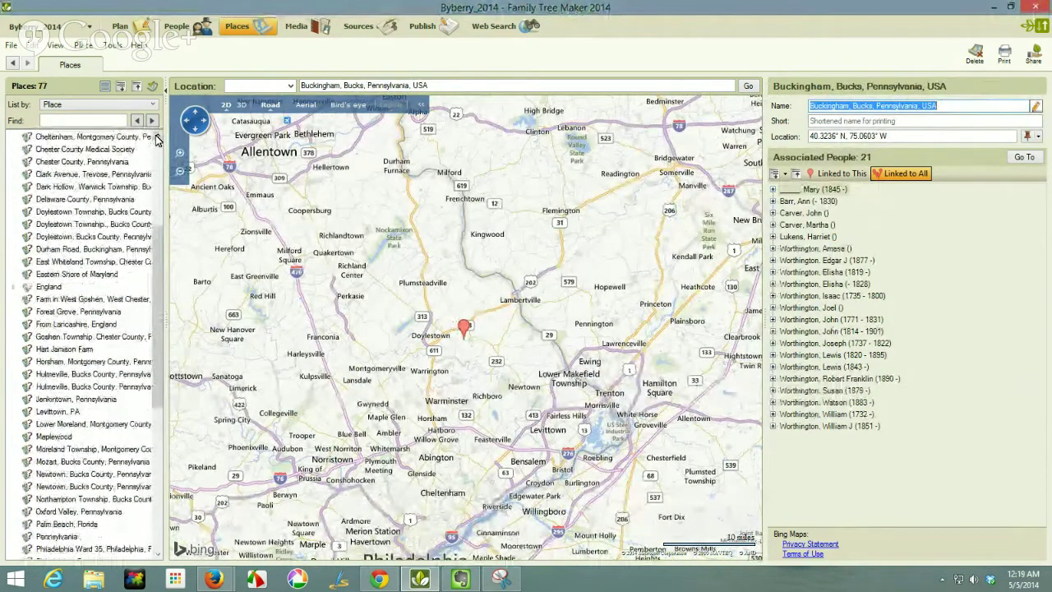
pyautogui.scroll(3, 158, 140)
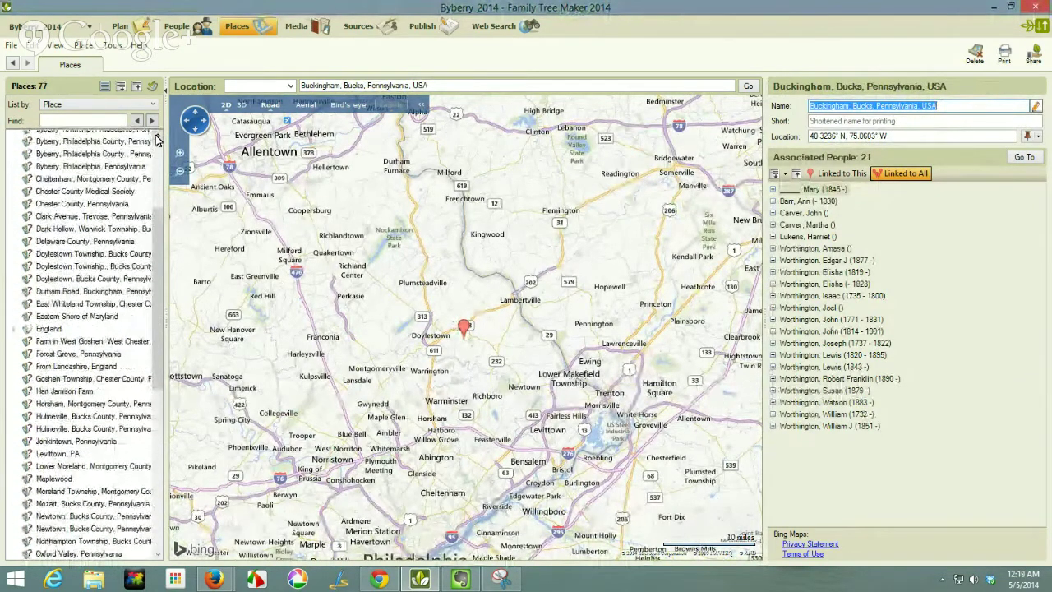
pyautogui.scroll(2, 158, 140)
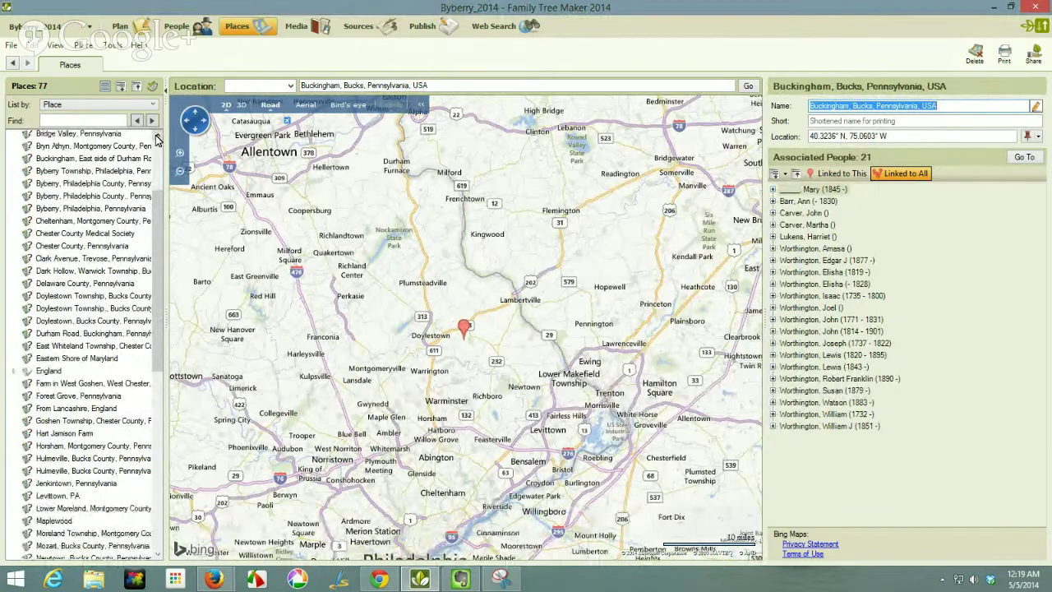
pyautogui.click(158, 140)
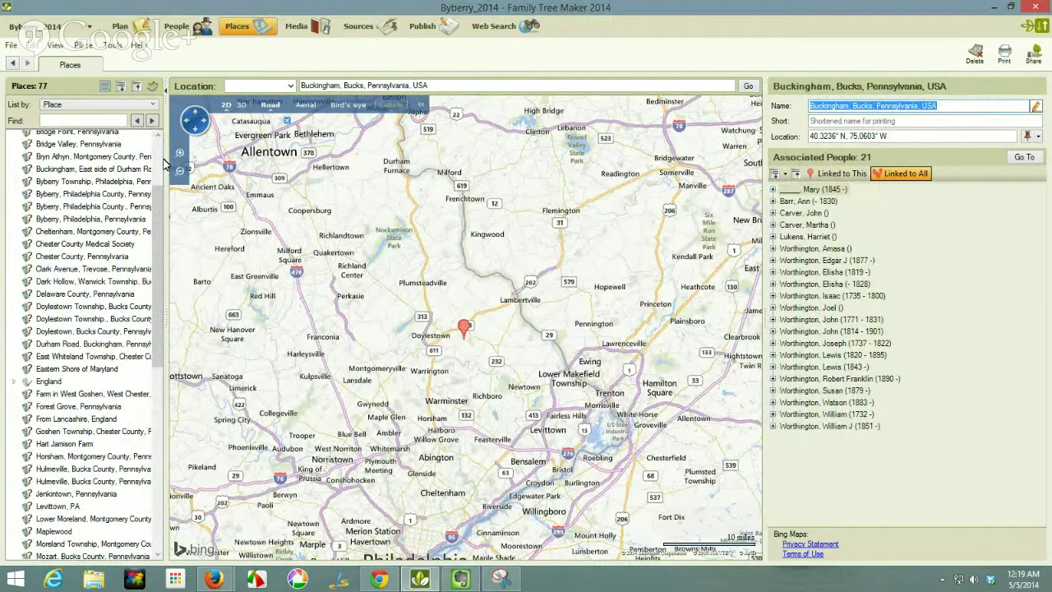
pyautogui.click(157, 136)
pyautogui.click(157, 136)
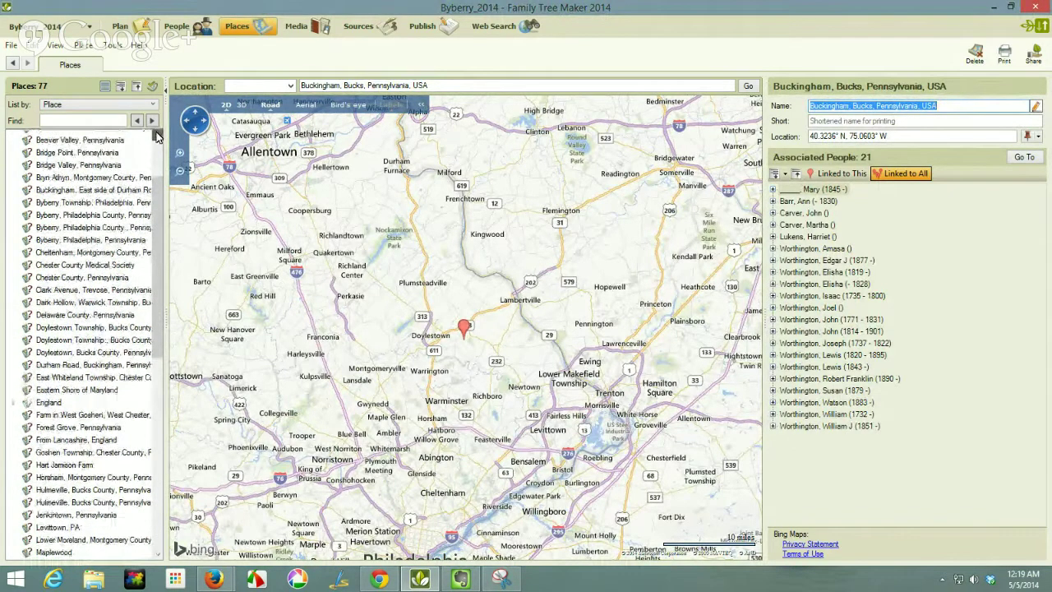
pyautogui.click(157, 136)
pyautogui.click(157, 136)
pyautogui.click(157, 136)
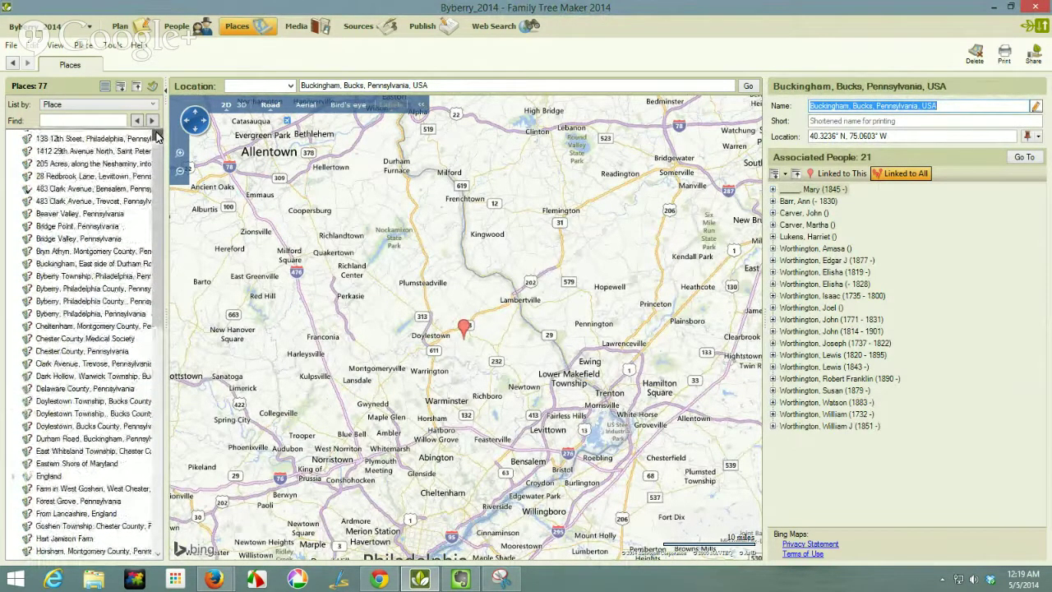
pyautogui.click(157, 135)
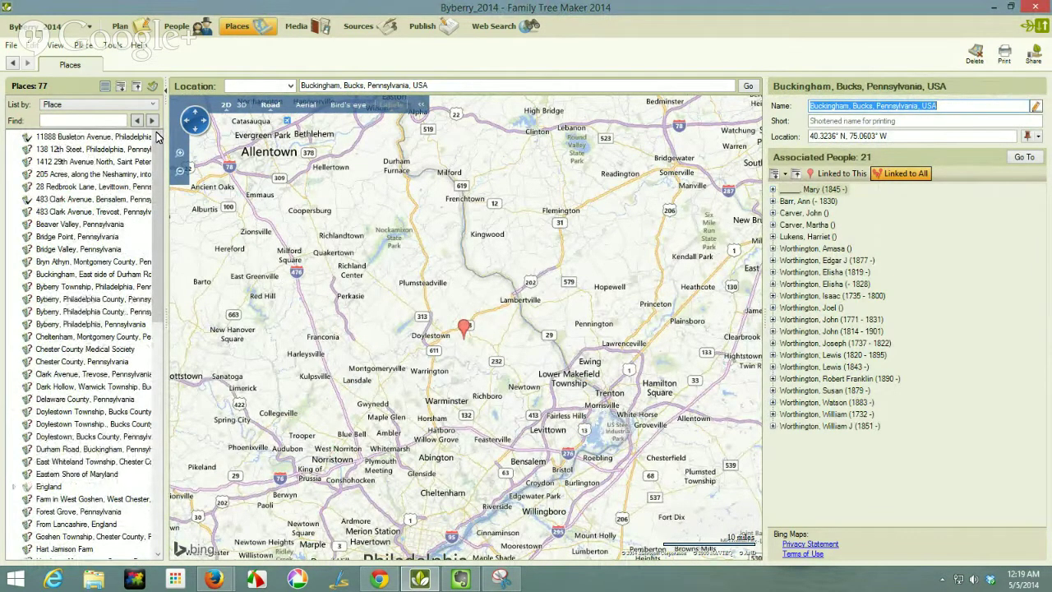
pyautogui.click(85, 189)
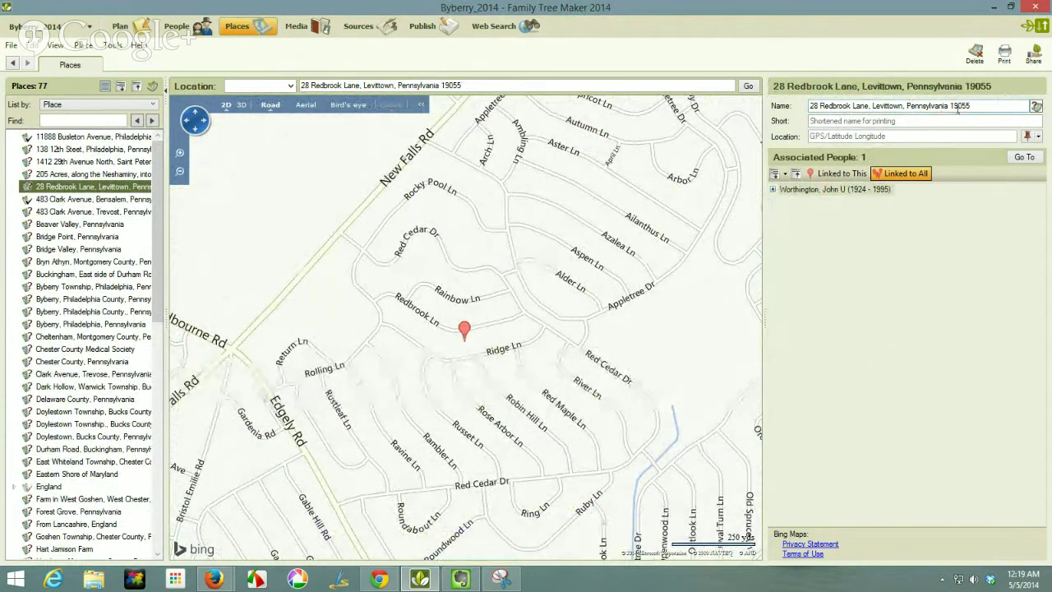
pyautogui.click(1036, 107)
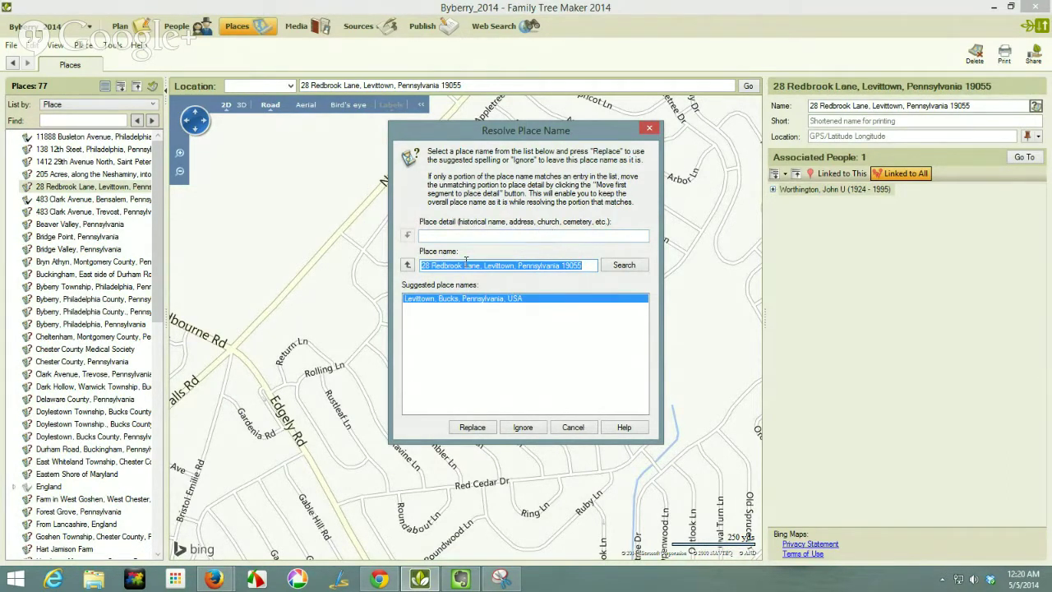
# - Move the street address into the place detail, remove the ZIP code, and replace the place name with "Levittown, Bucks, Pennsylvania, USA"
pyautogui.click(407, 265)
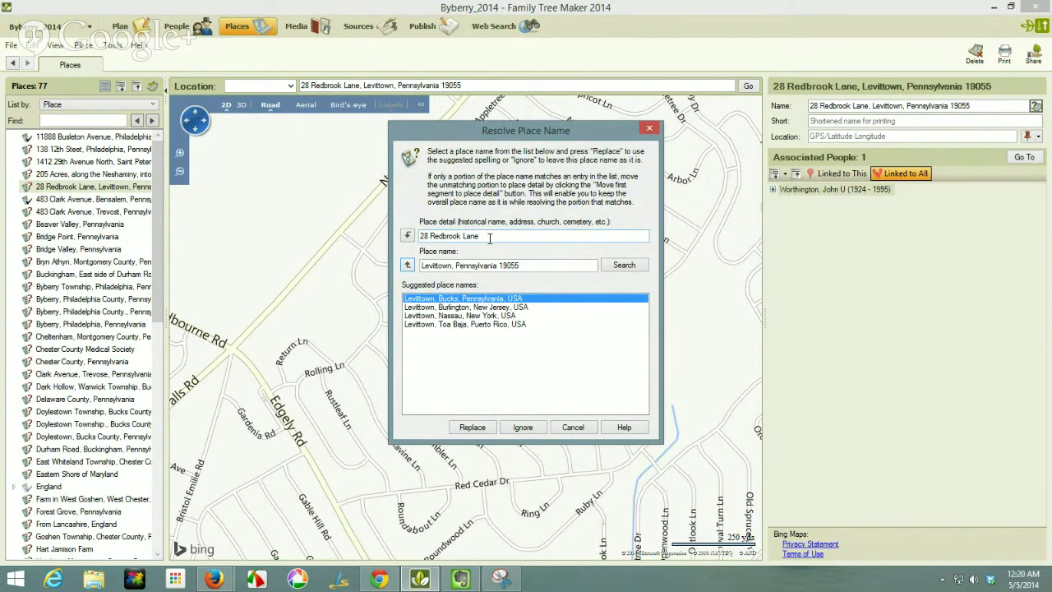
pyautogui.click(408, 236)
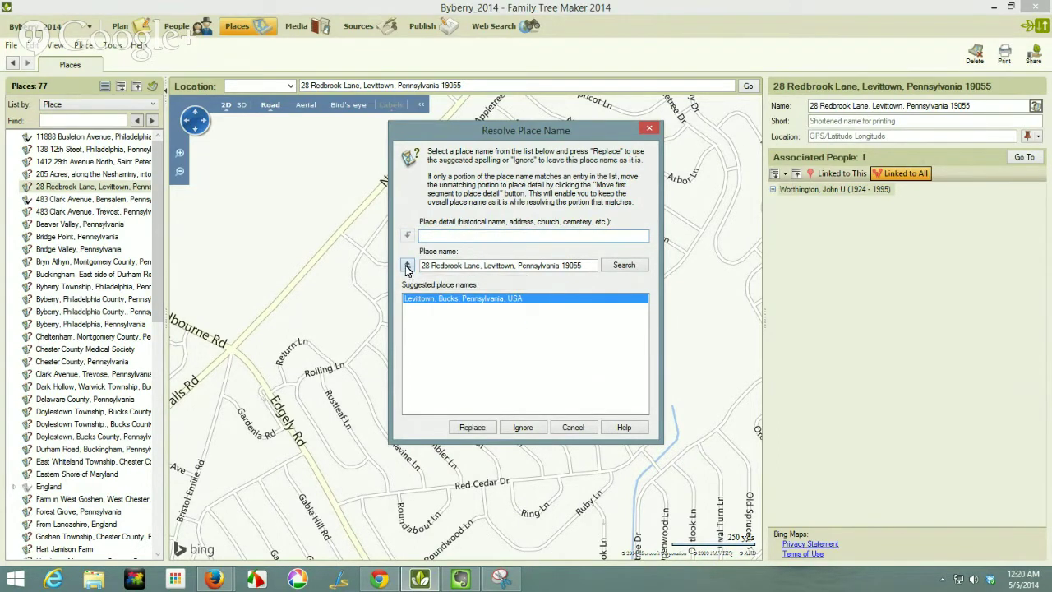
pyautogui.click(407, 265)
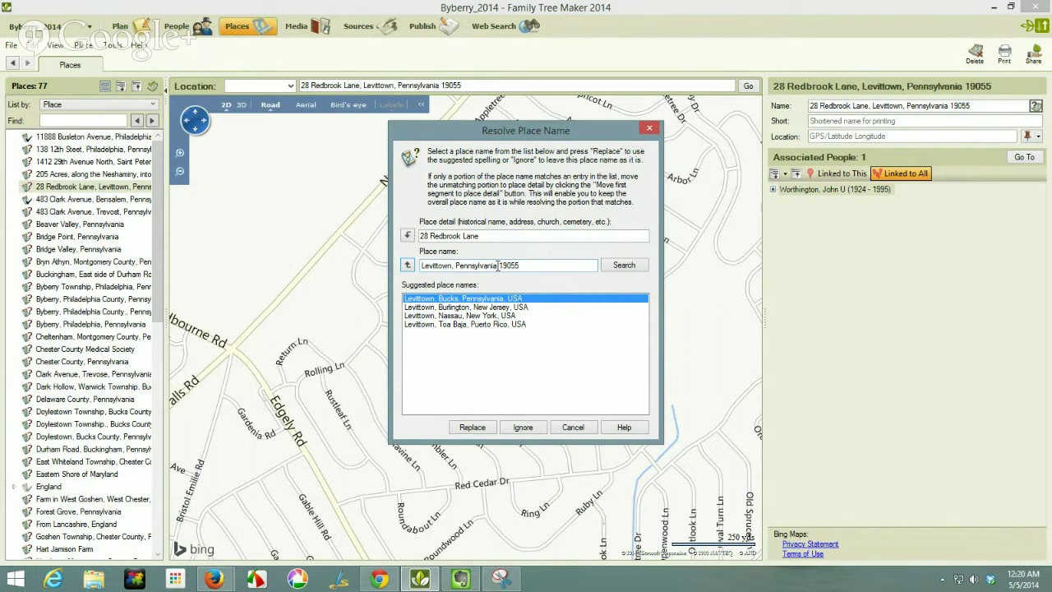
pyautogui.moveTo(497, 265); pyautogui.dragTo(523, 265)
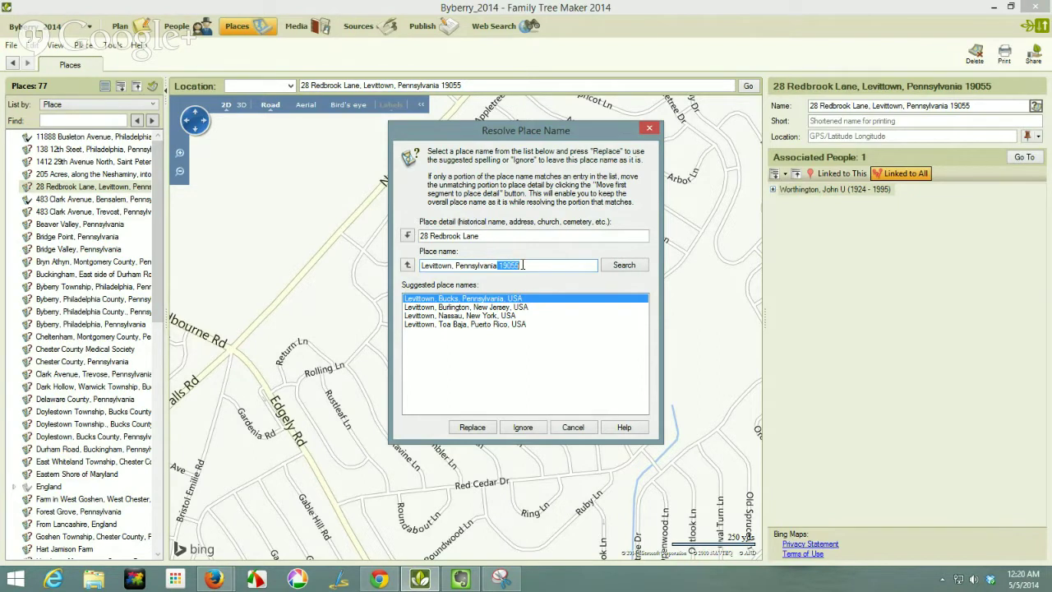
pyautogui.press('BackSpace')
pyautogui.click(463, 427)
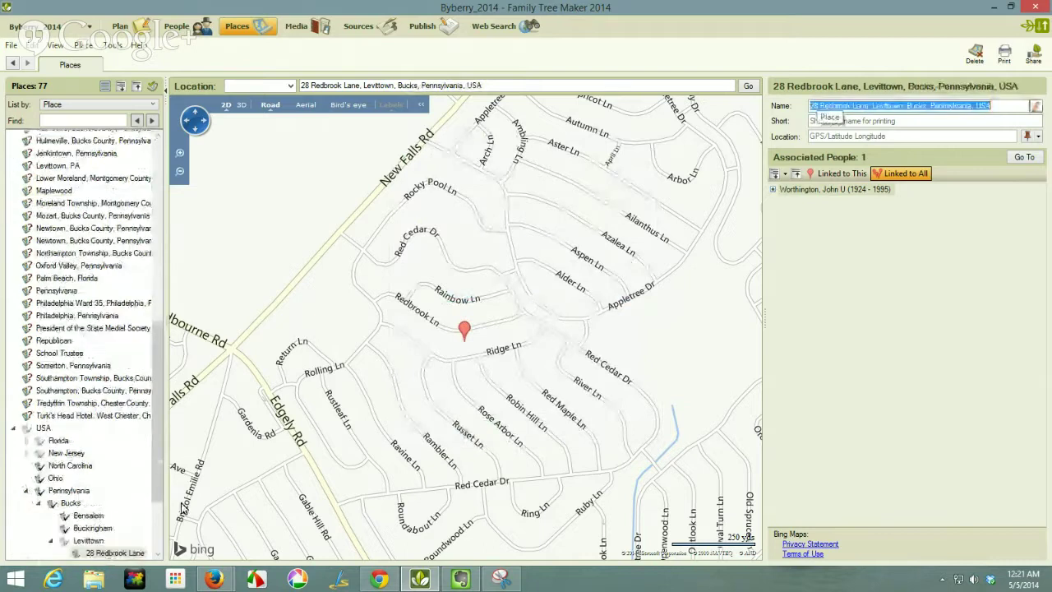
# - View the resolved street-address entry under USA, Pennsylvania, Bucks, Levittown in the place hierarchy and on the map
pyautogui.moveTo(159, 503); pyautogui.dragTo(159, 515)
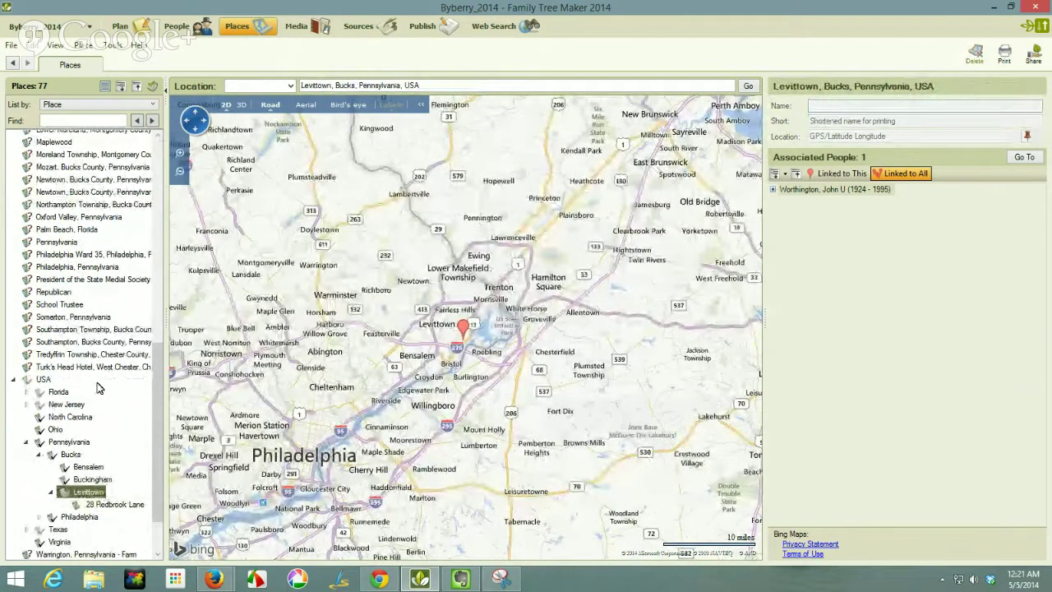
pyautogui.click(95, 503)
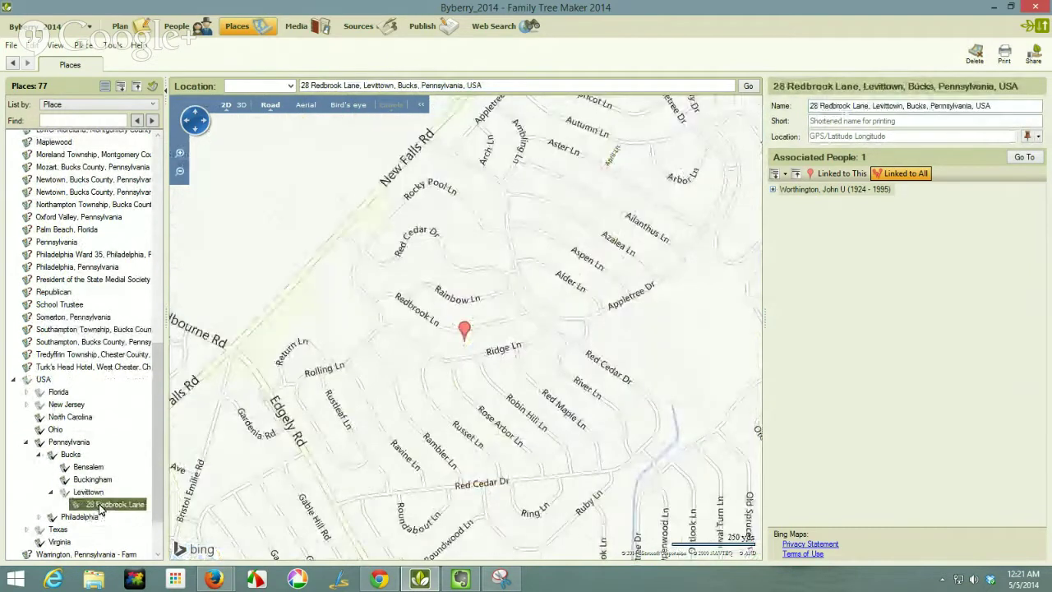
# - Open the address fact of the person linked to the Levittown street-address entry and enter the ZIP code as its description
pyautogui.click(773, 190)
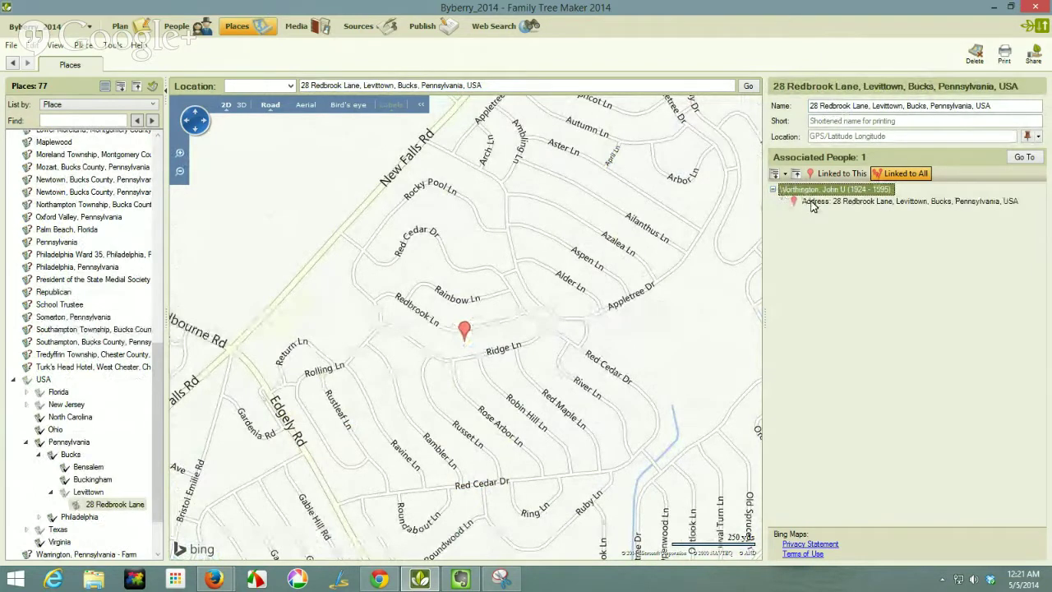
pyautogui.click(811, 202)
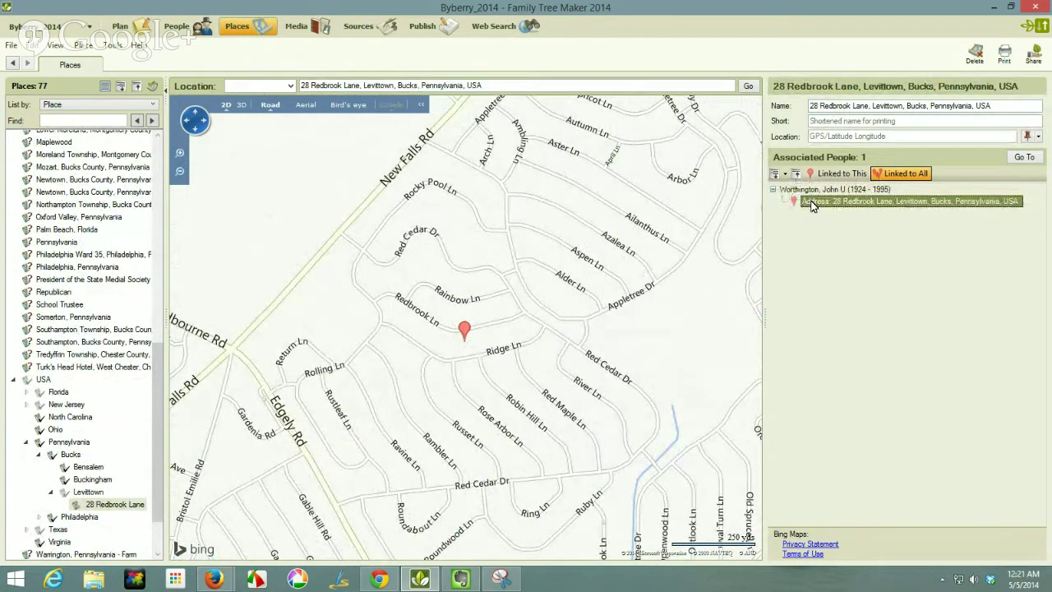
pyautogui.click(1019, 160)
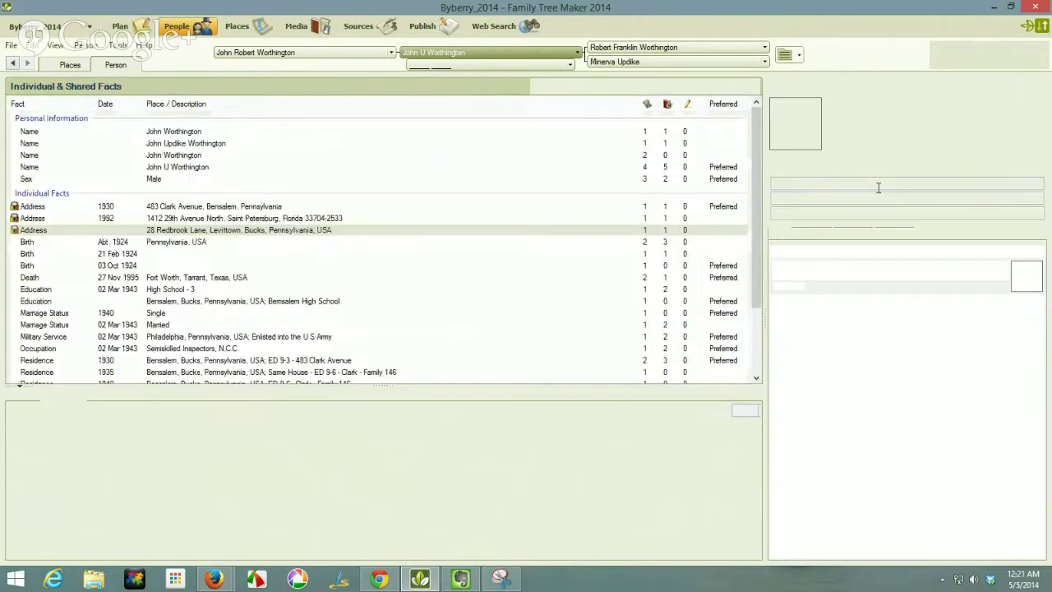
pyautogui.click(799, 212)
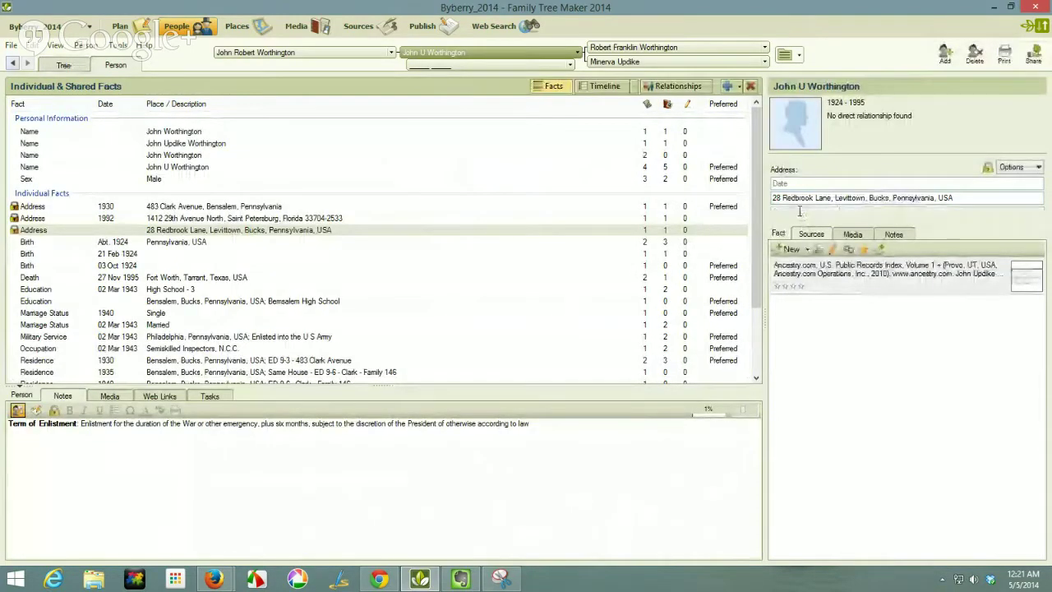
pyautogui.write('19055')
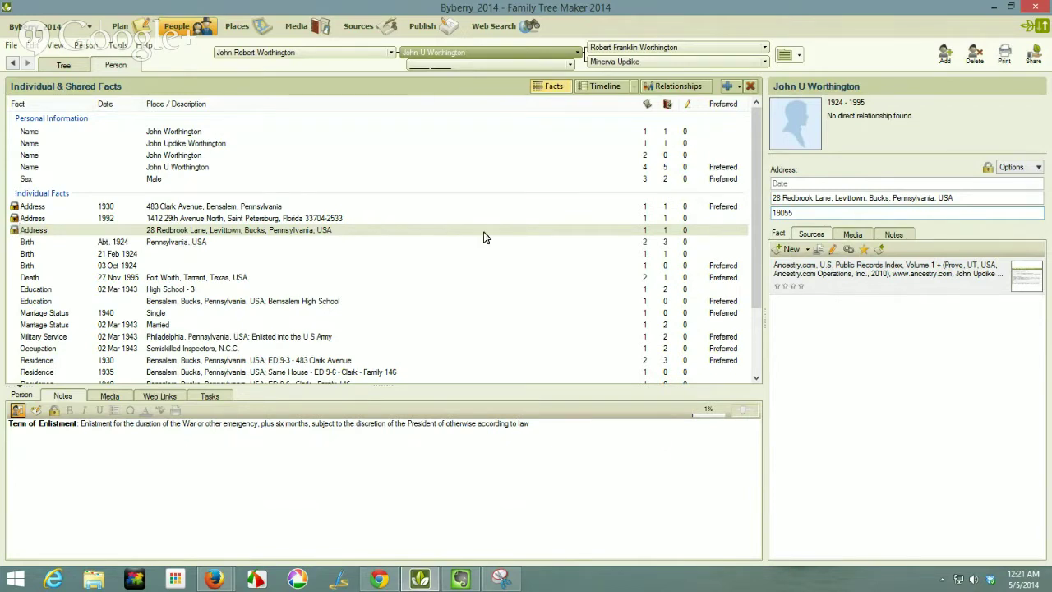
# - Check the privacy setting in the address fact's options without changing it
pyautogui.click(1040, 169)
pyautogui.click(1040, 168)
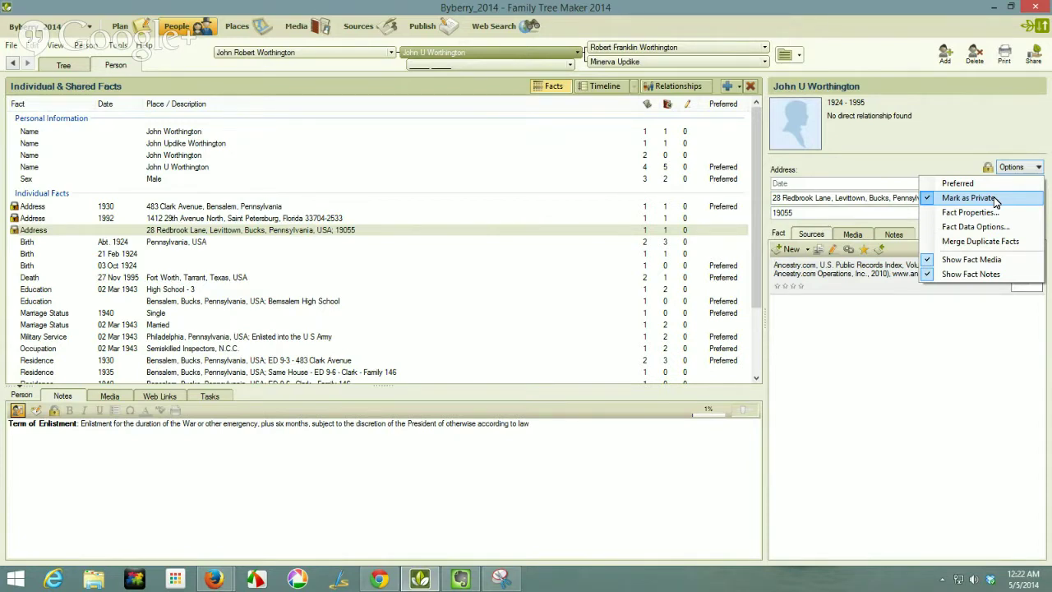
pyautogui.click(976, 129)
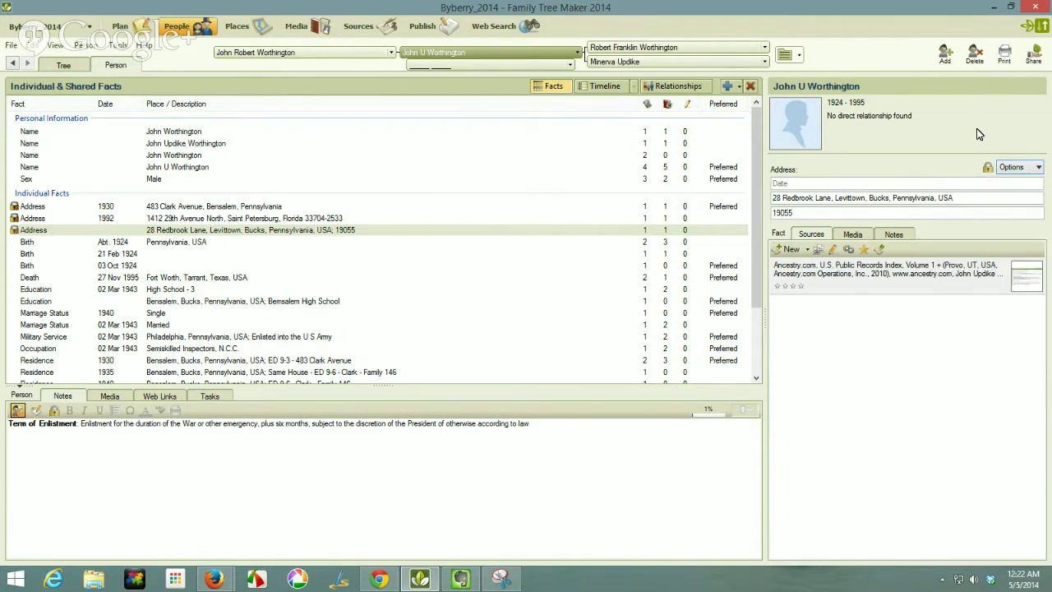
# - Set the Address fact type to be private by default in the fact properties and close fact management
pyautogui.click(30, 46)
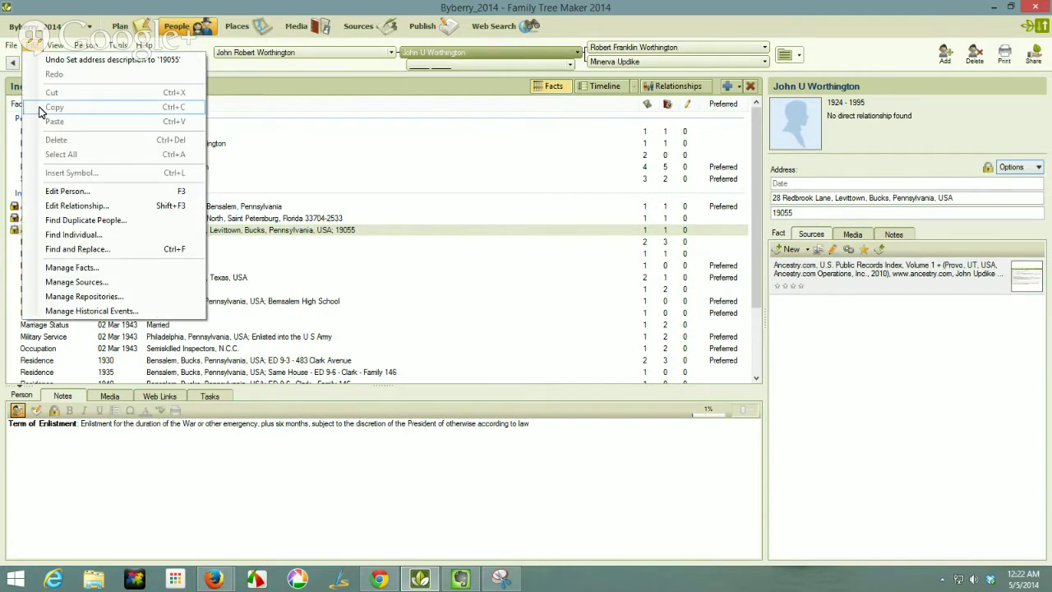
pyautogui.click(67, 269)
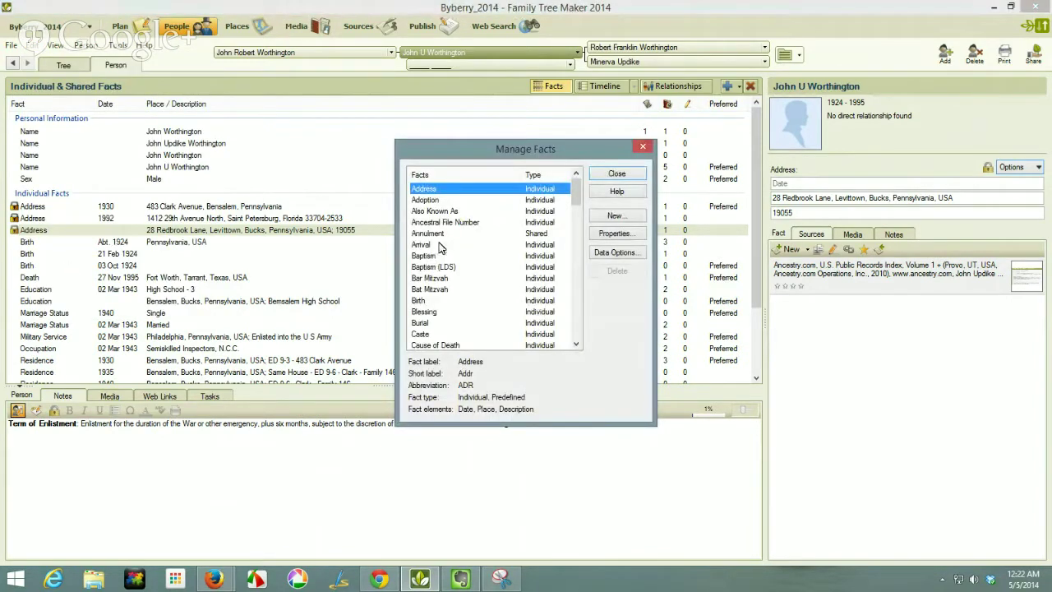
pyautogui.click(630, 234)
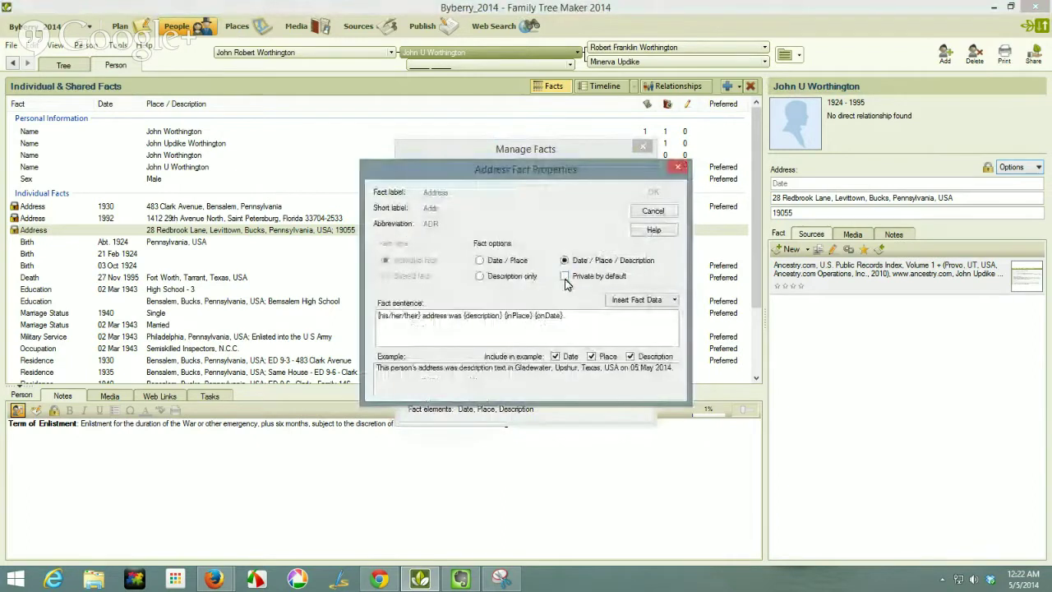
pyautogui.click(565, 276)
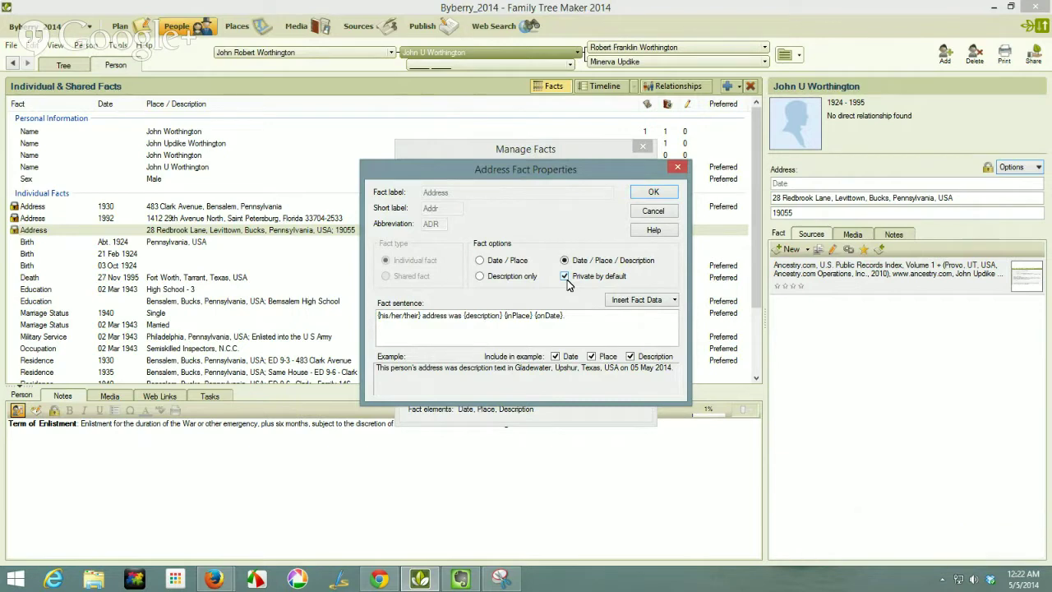
pyautogui.click(658, 190)
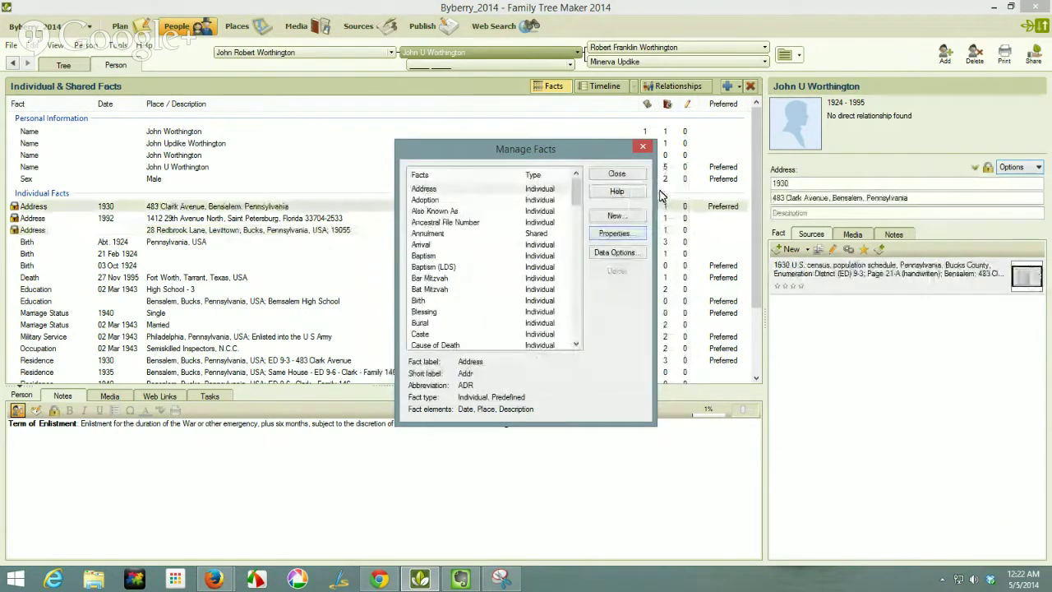
pyautogui.click(621, 173)
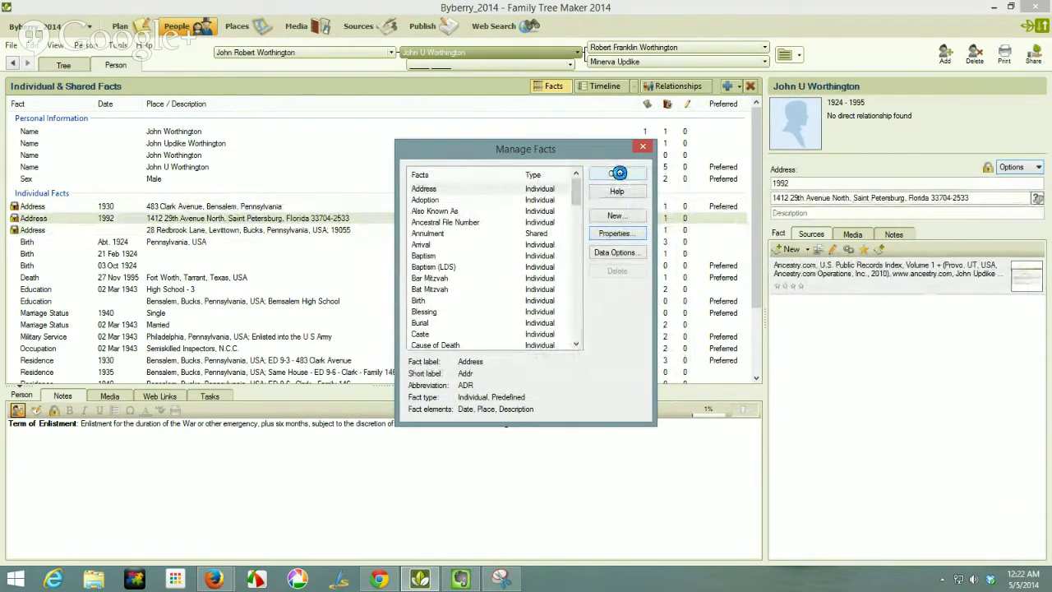
pyautogui.click(619, 175)
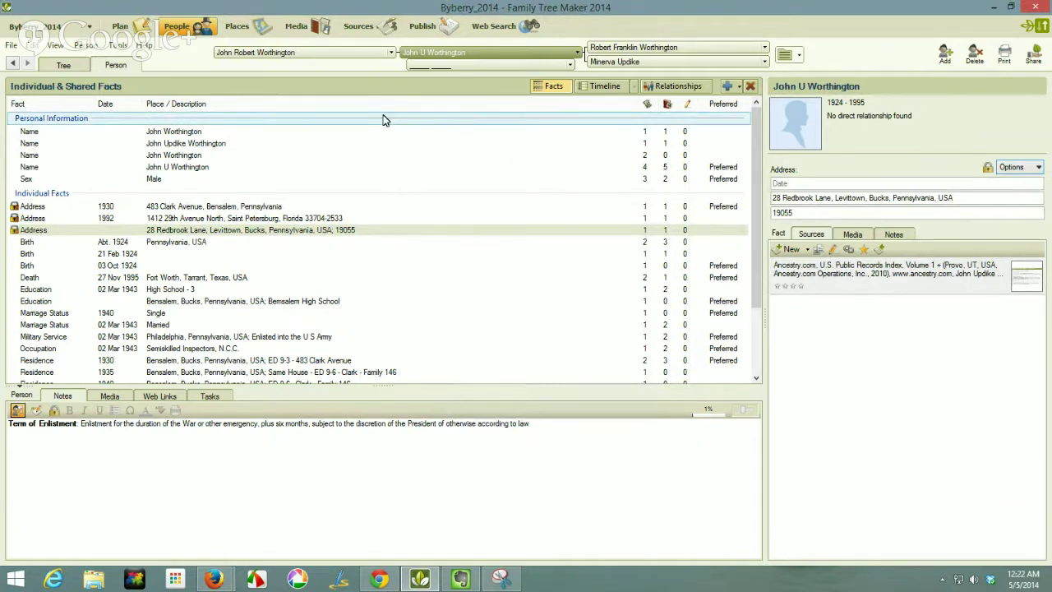
# - Look at the person's 1992 address fact, and view the people linked to Bucks, Pennsylvania, USA in the place hierarchy
pyautogui.click(330, 218)
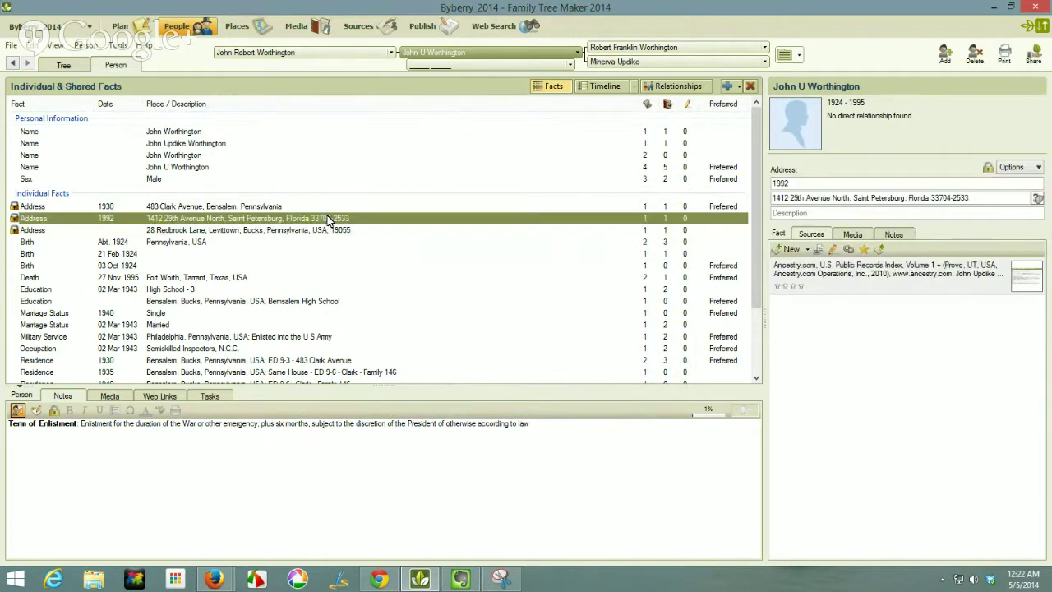
pyautogui.click(229, 30)
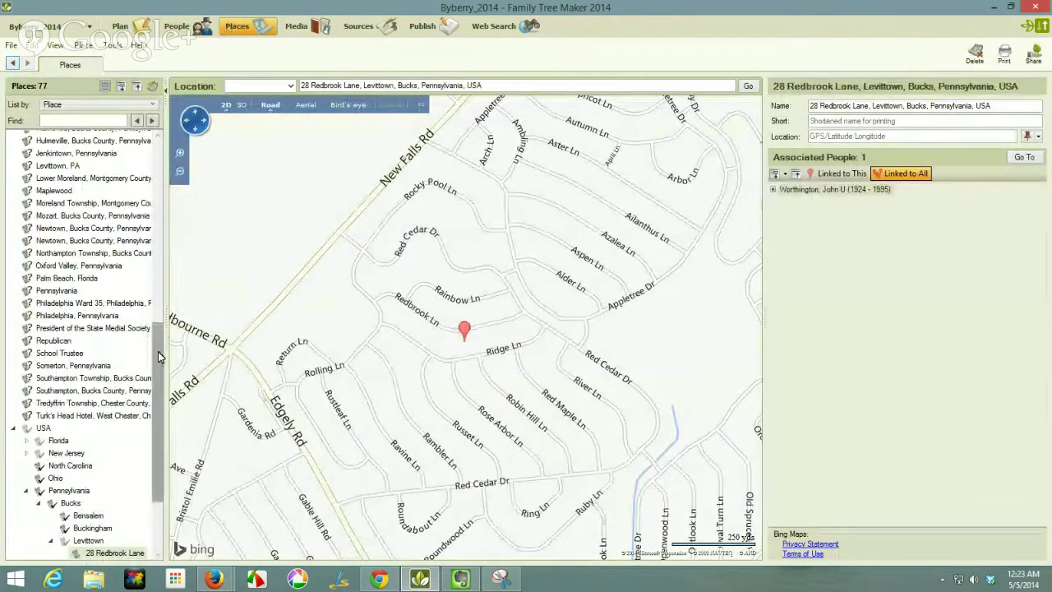
pyautogui.moveTo(158, 355); pyautogui.dragTo(159, 400)
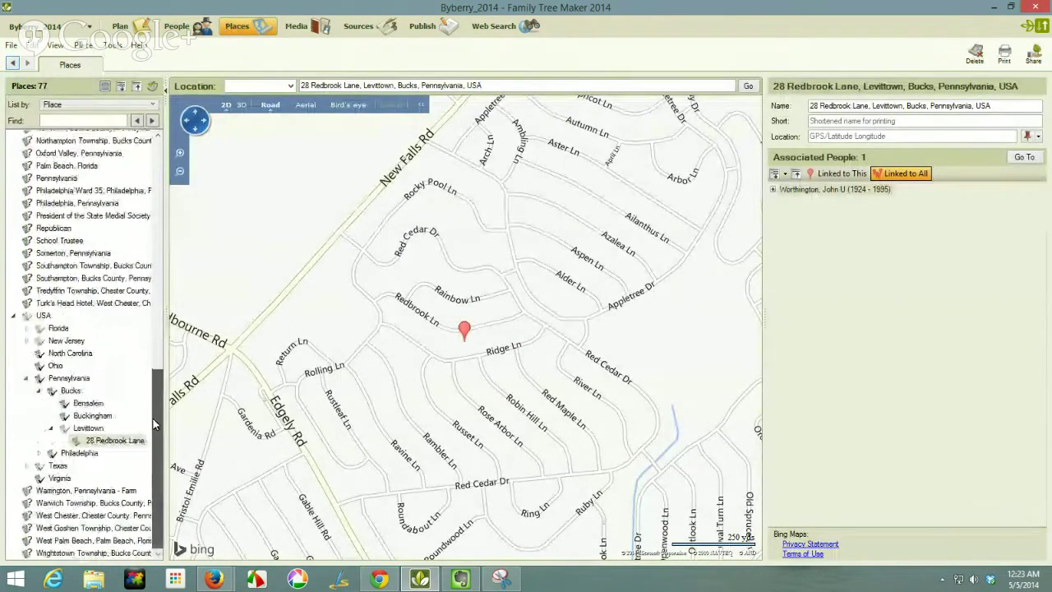
pyautogui.click(69, 392)
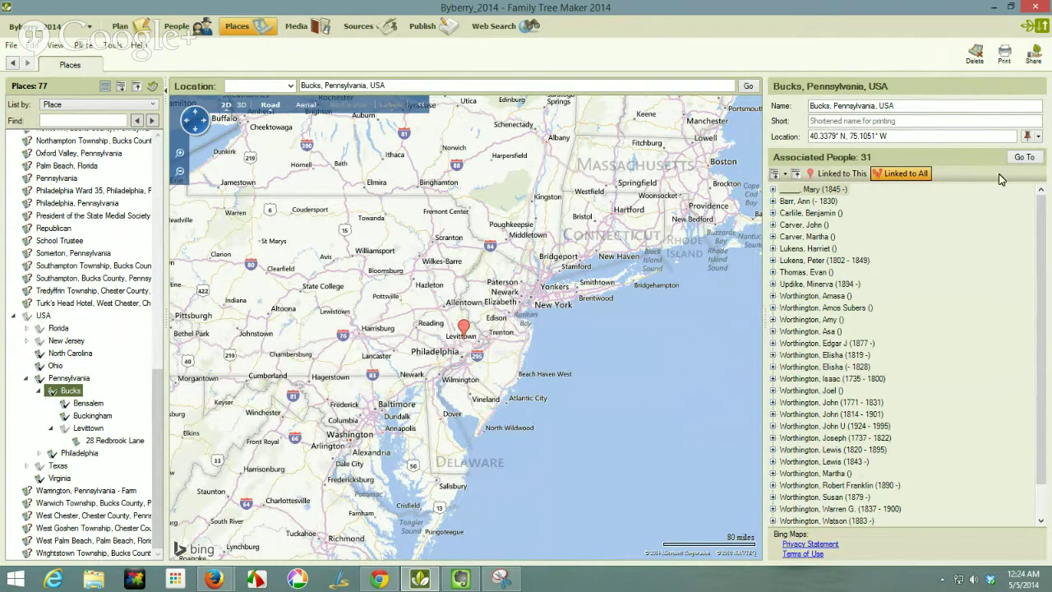
# - Preview the Place Usage Report for Bucks, Pennsylvania, USA and close the preview without printing
pyautogui.click(1009, 60)
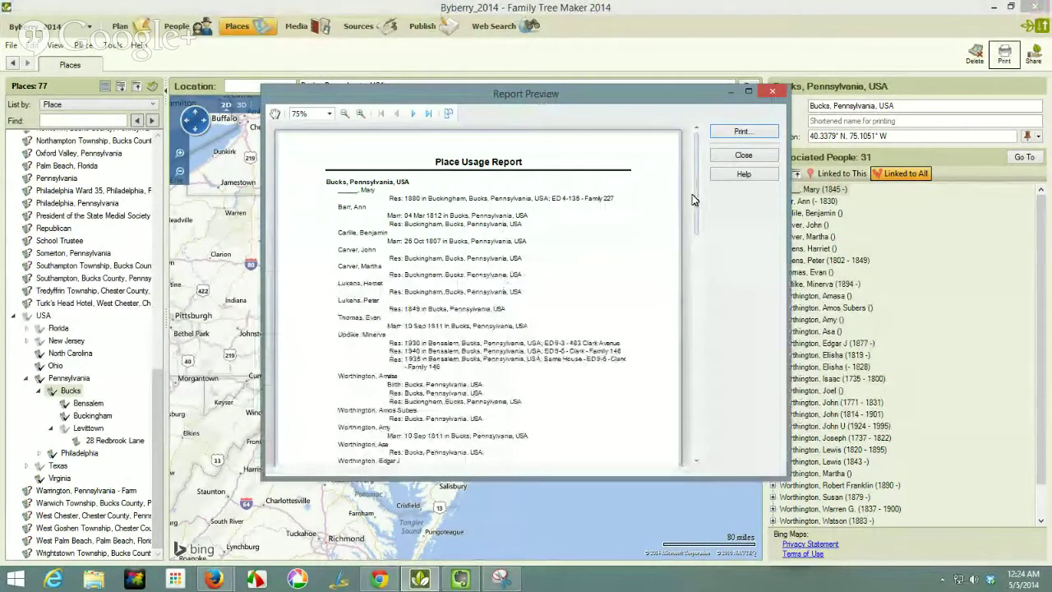
pyautogui.moveTo(695, 195)
pyautogui.mouseDown()
pyautogui.moveTo(689, 364)
pyautogui.moveTo(681, 188)
pyautogui.mouseUp()
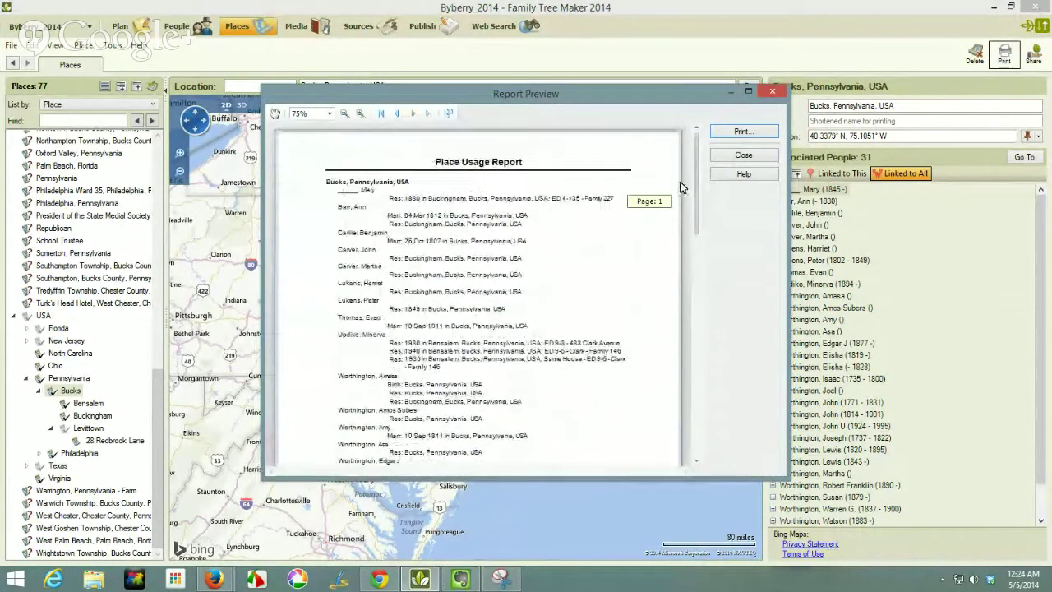
pyautogui.click(726, 158)
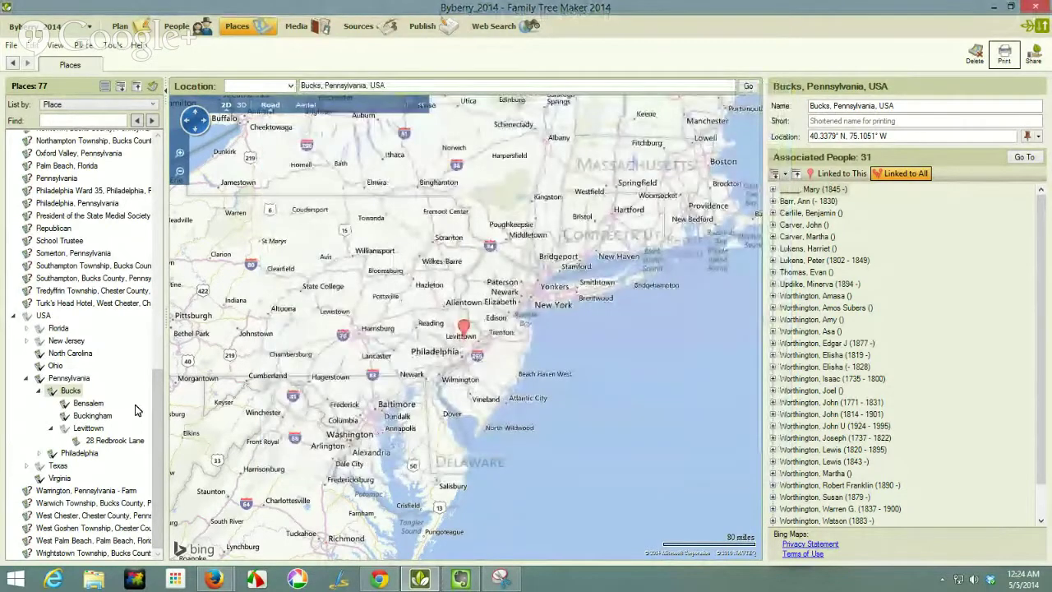
# - Compare the maps and linked people for the Levittown street address, Levittown, Buckingham, Bensalem and the whole of Bucks County
pyautogui.click(105, 441)
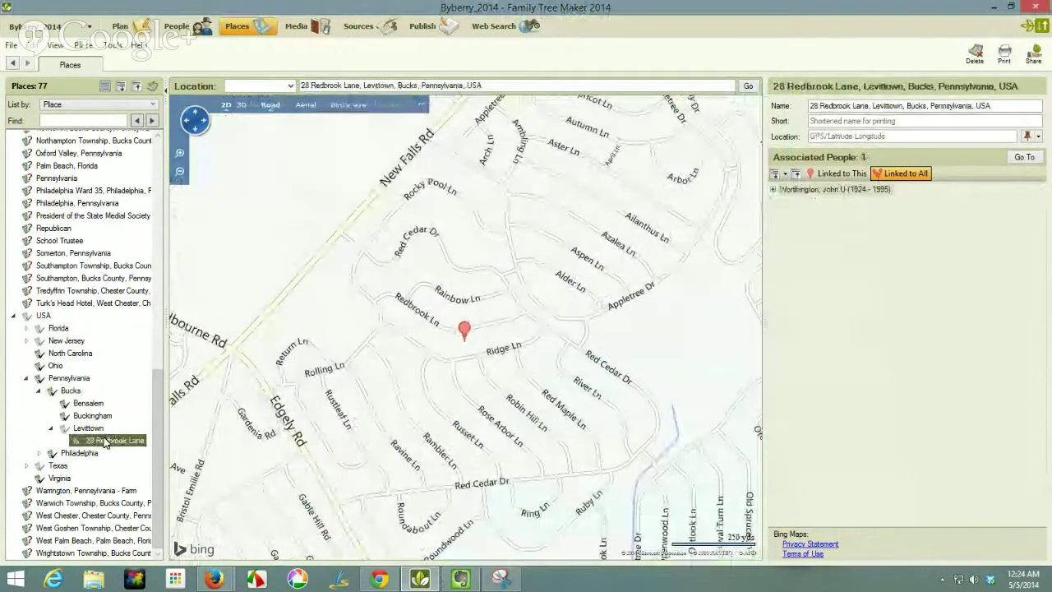
pyautogui.click(91, 428)
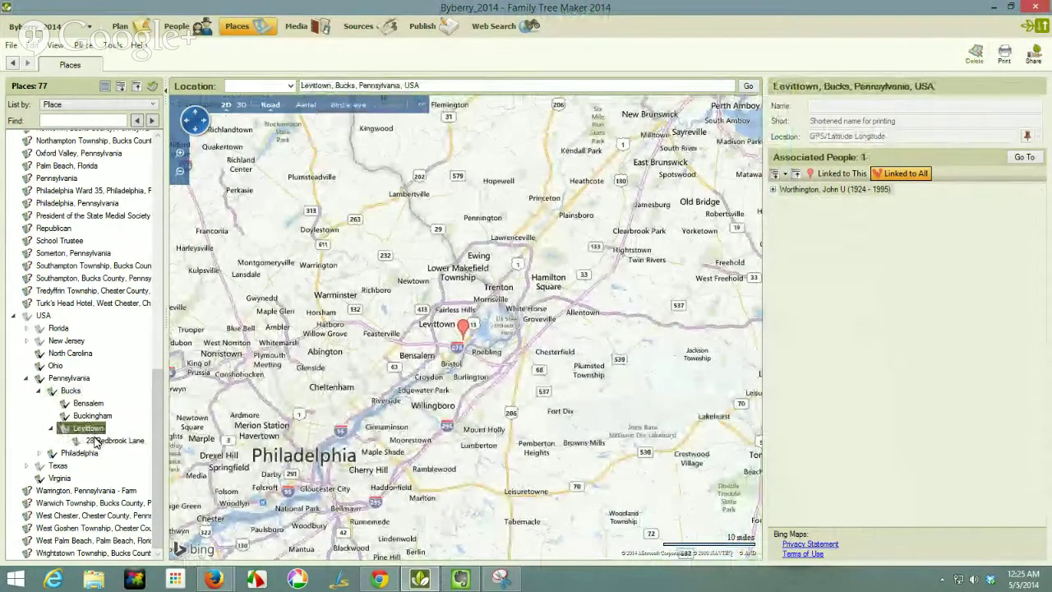
pyautogui.click(92, 416)
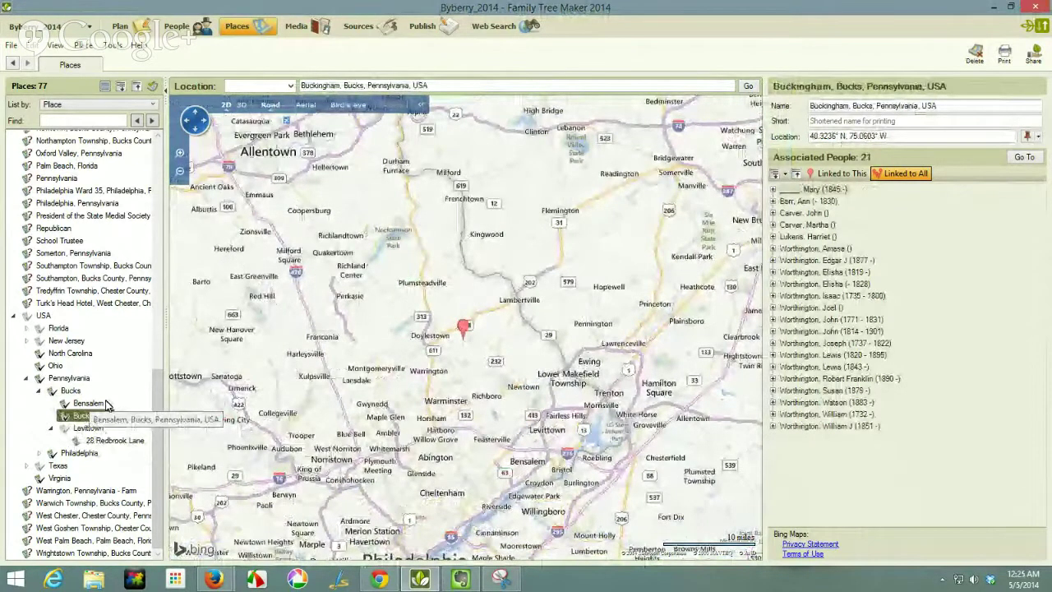
pyautogui.click(97, 404)
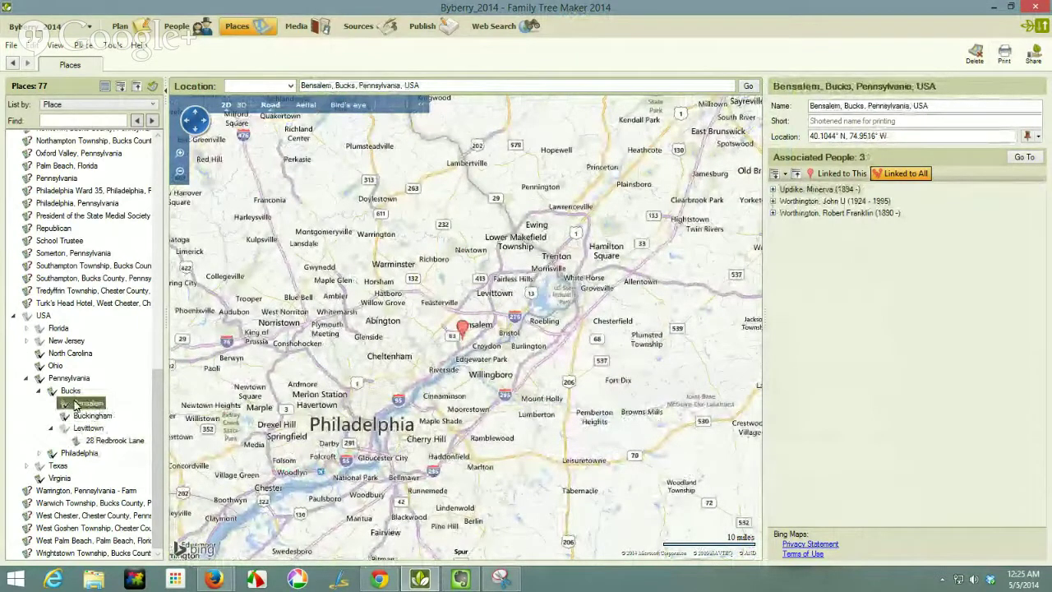
pyautogui.click(68, 392)
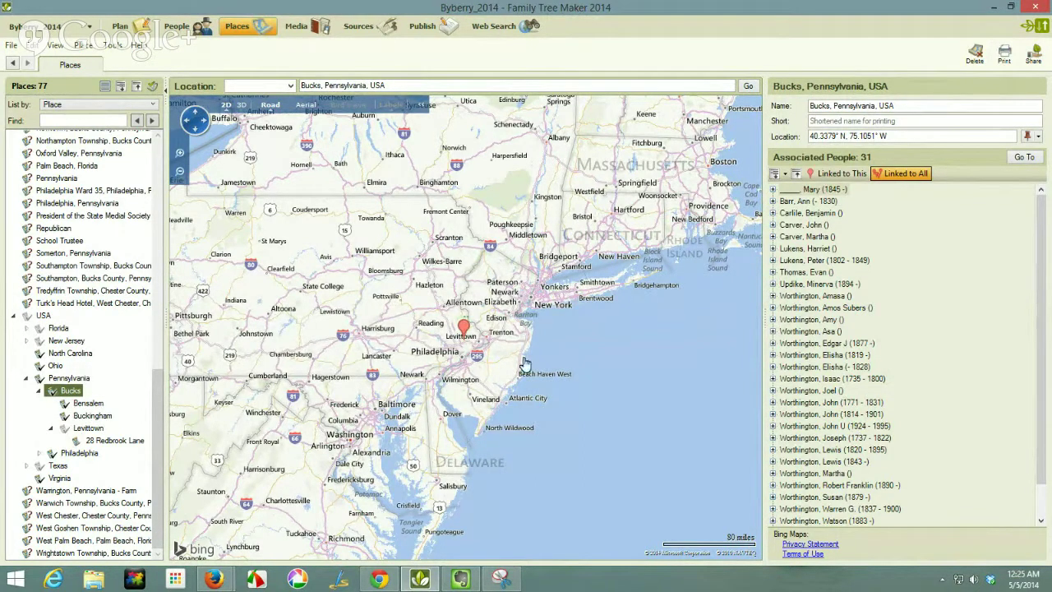
# - Open the Plan workspace showing the current family tree's overview
pyautogui.click(120, 27)
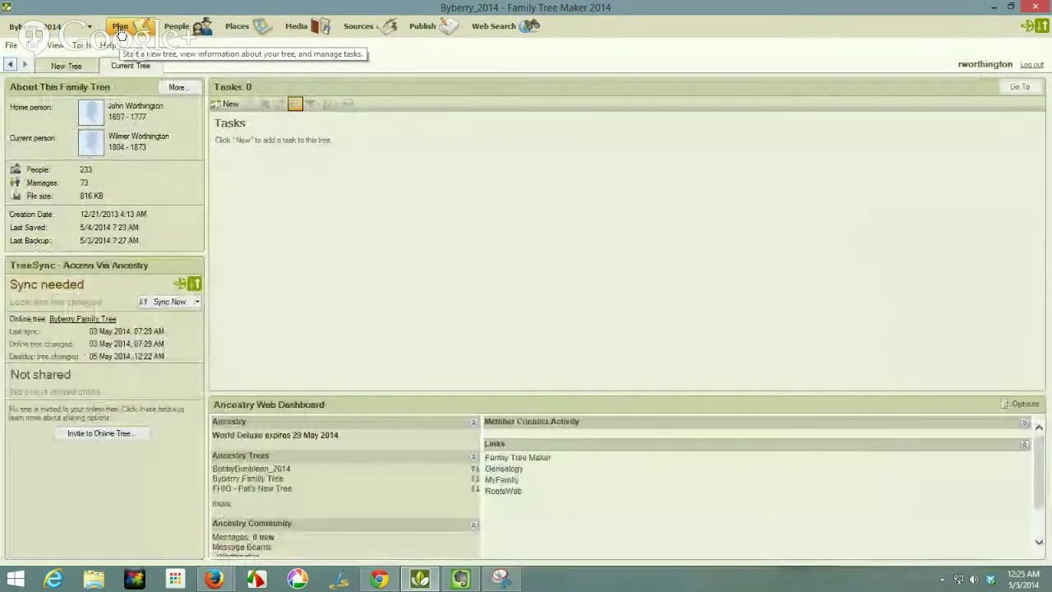